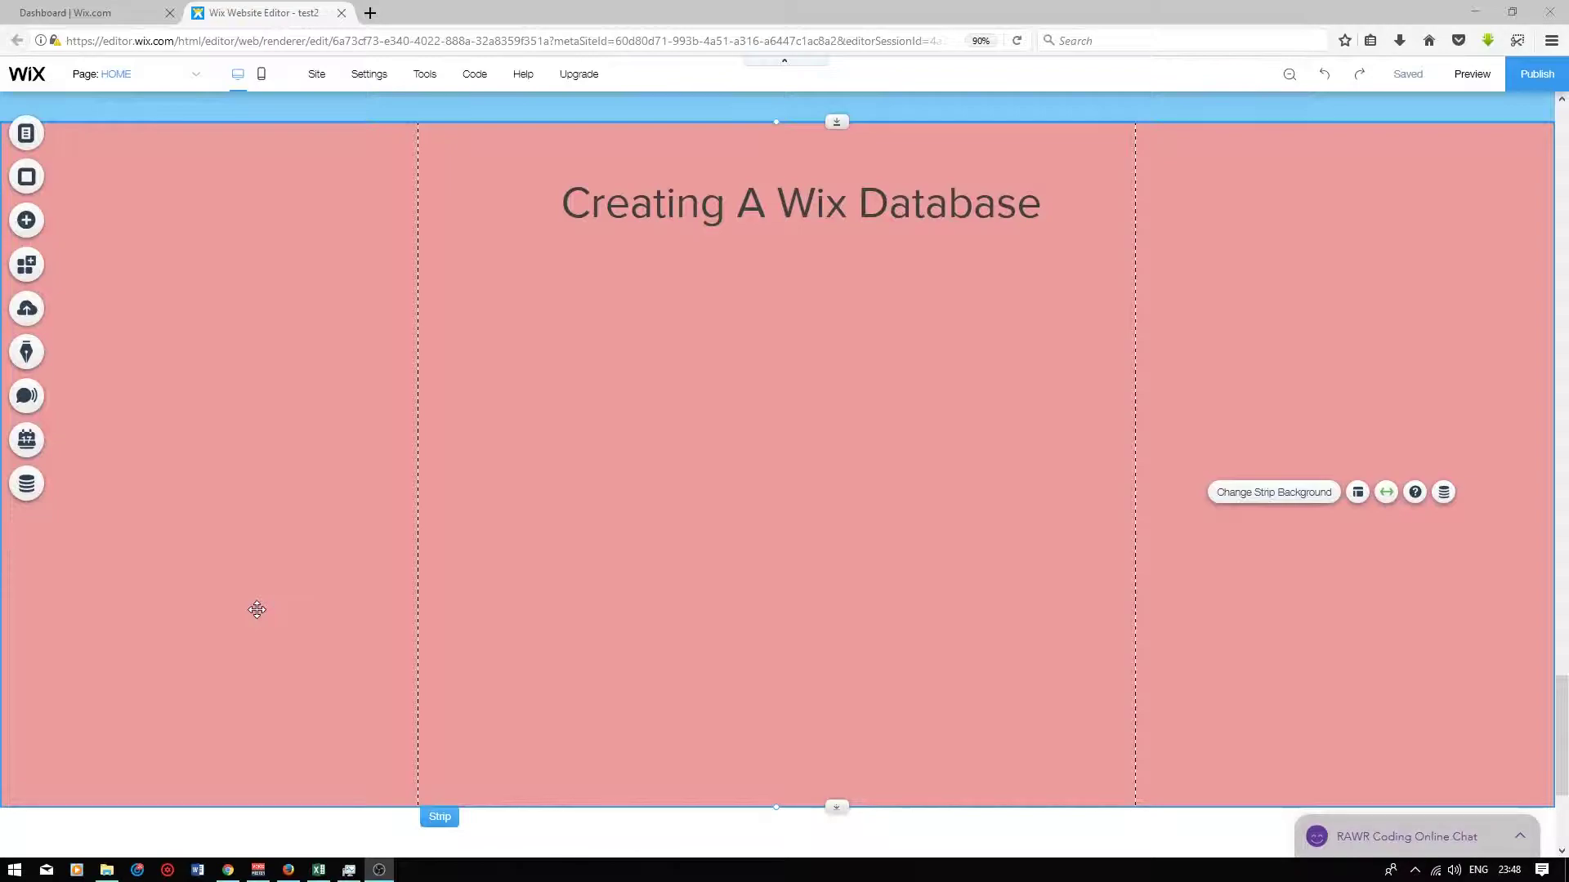
key(alt+Tab)
click(444, 354)
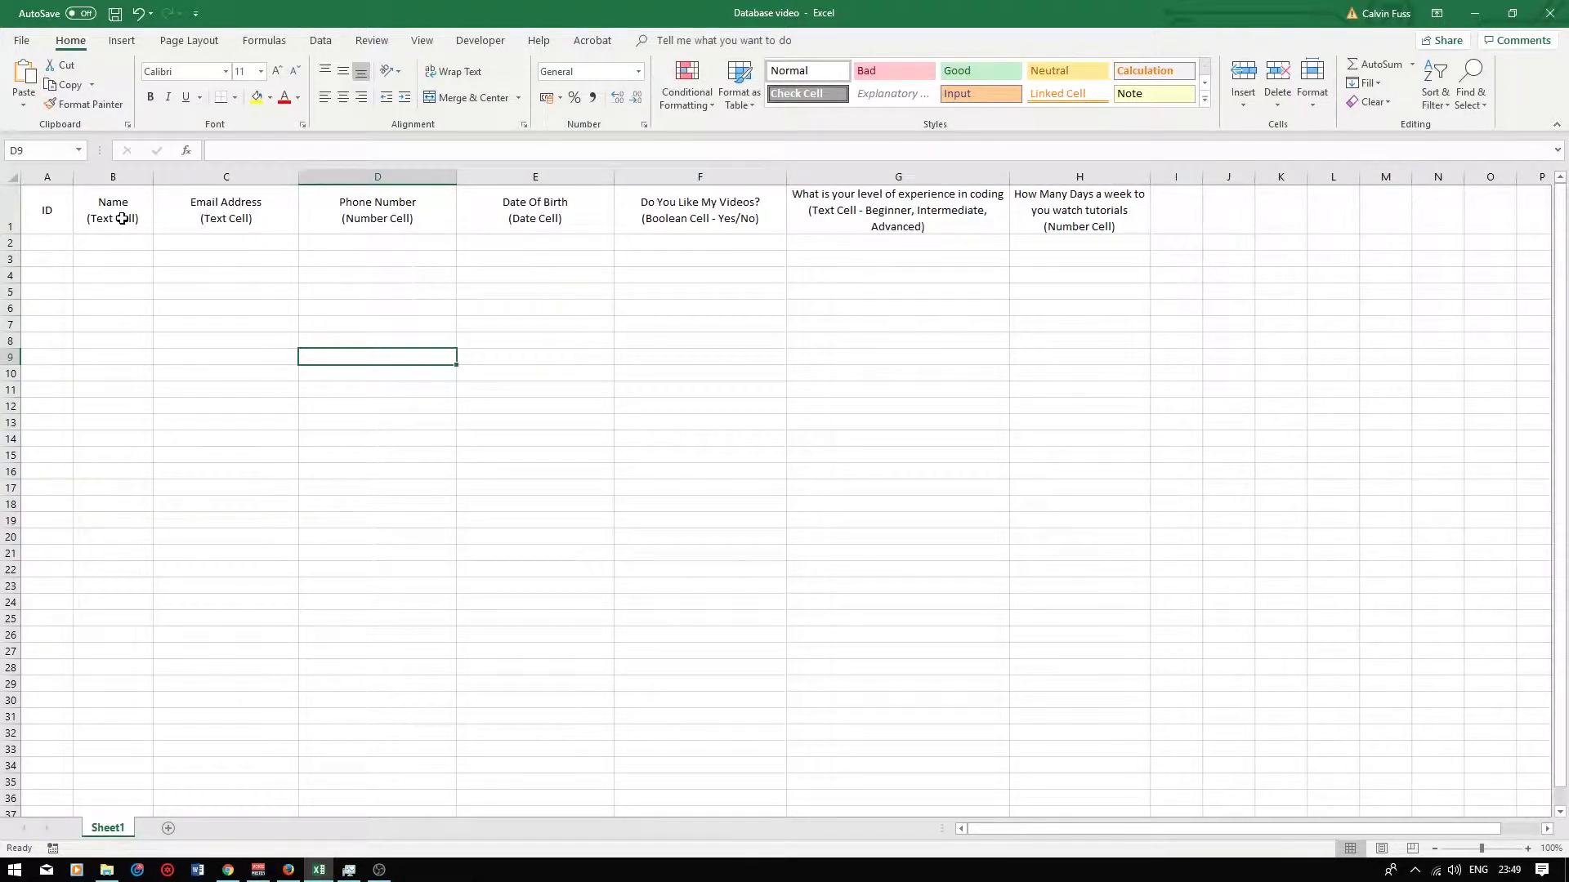
key(Up)
key(Up)
key(Up)
key(Up)
key(Up)
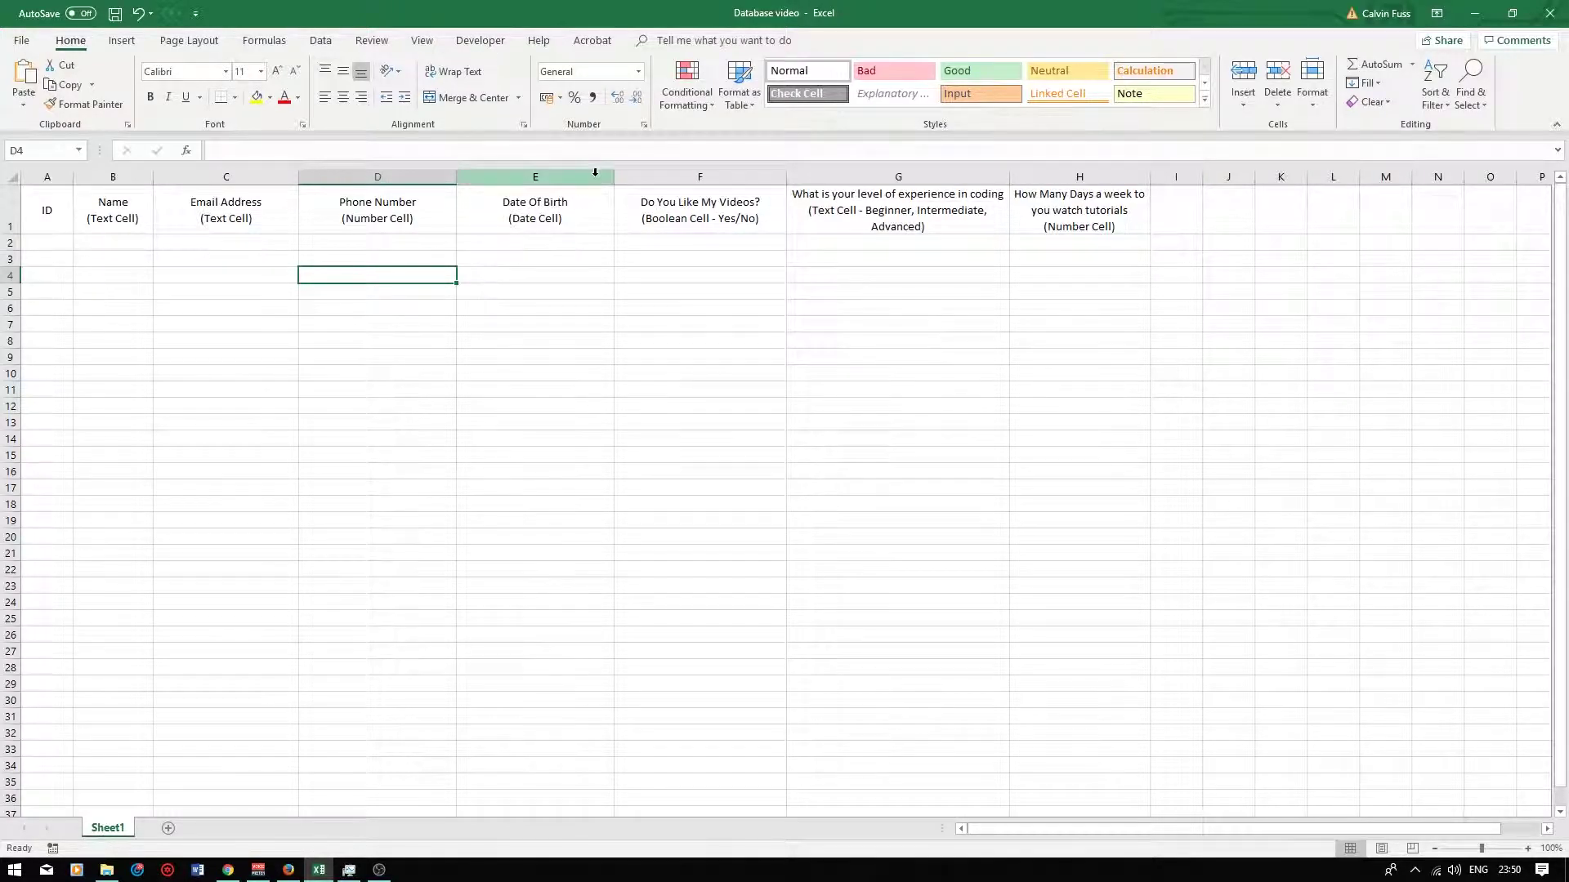
click(503, 220)
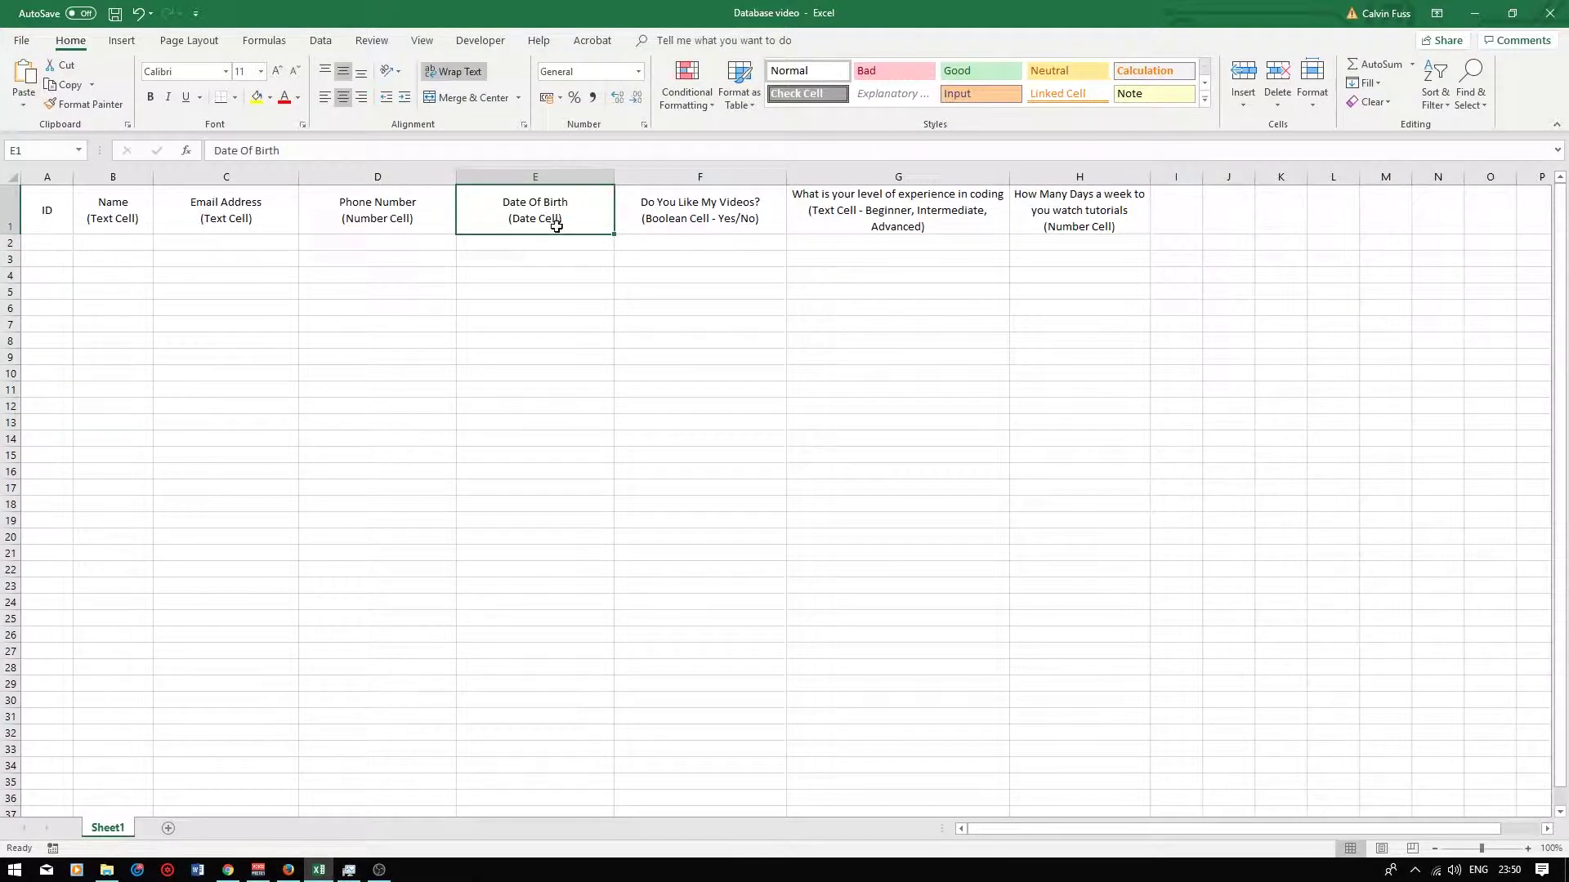
click(669, 207)
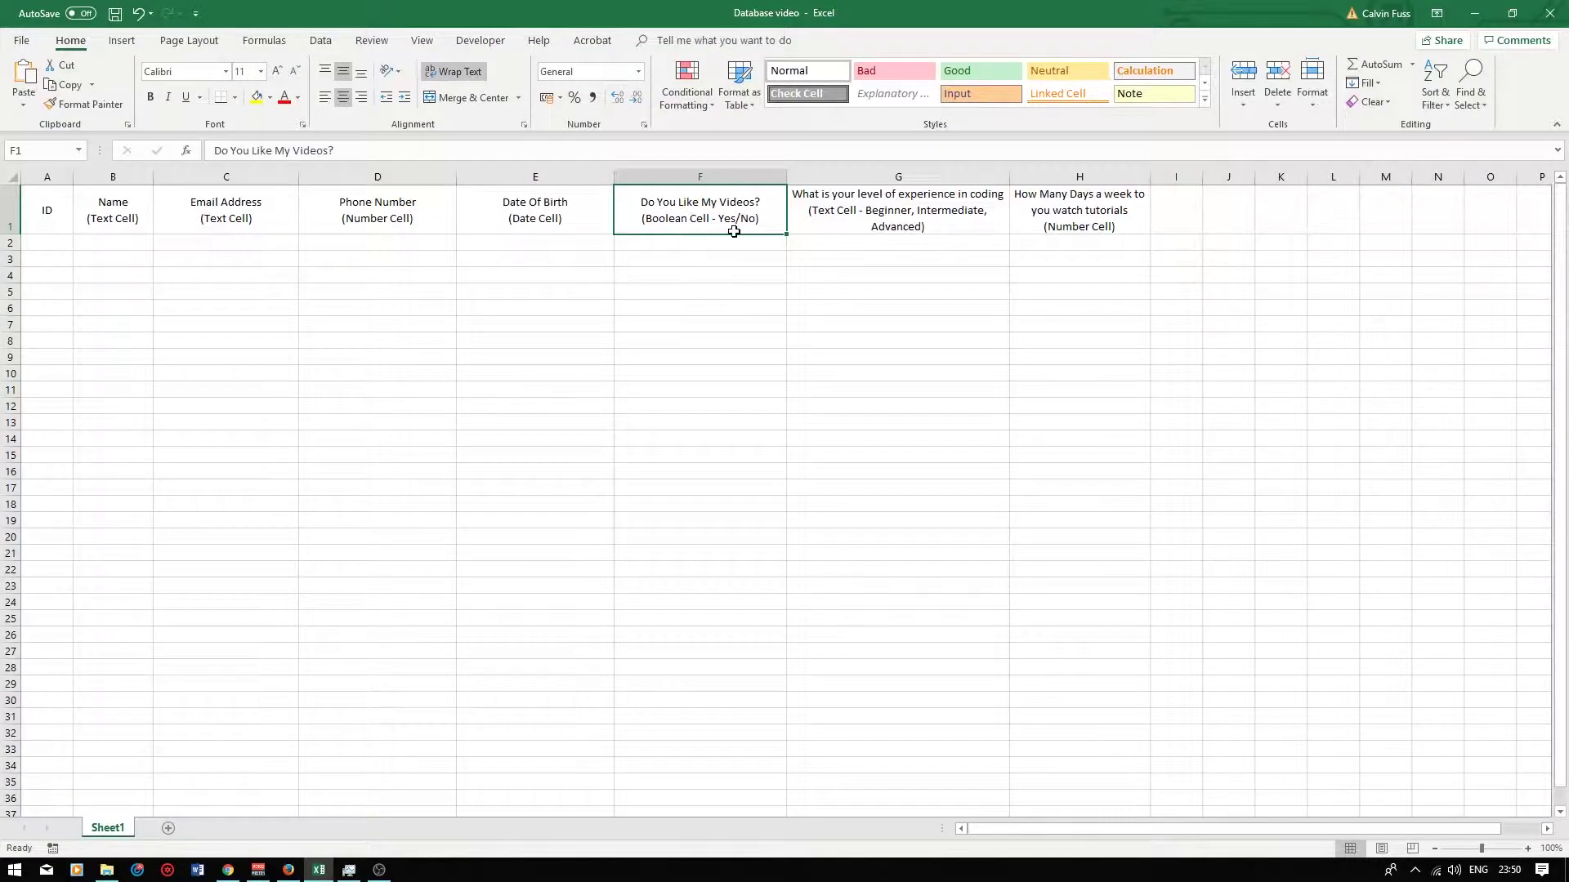
click(876, 208)
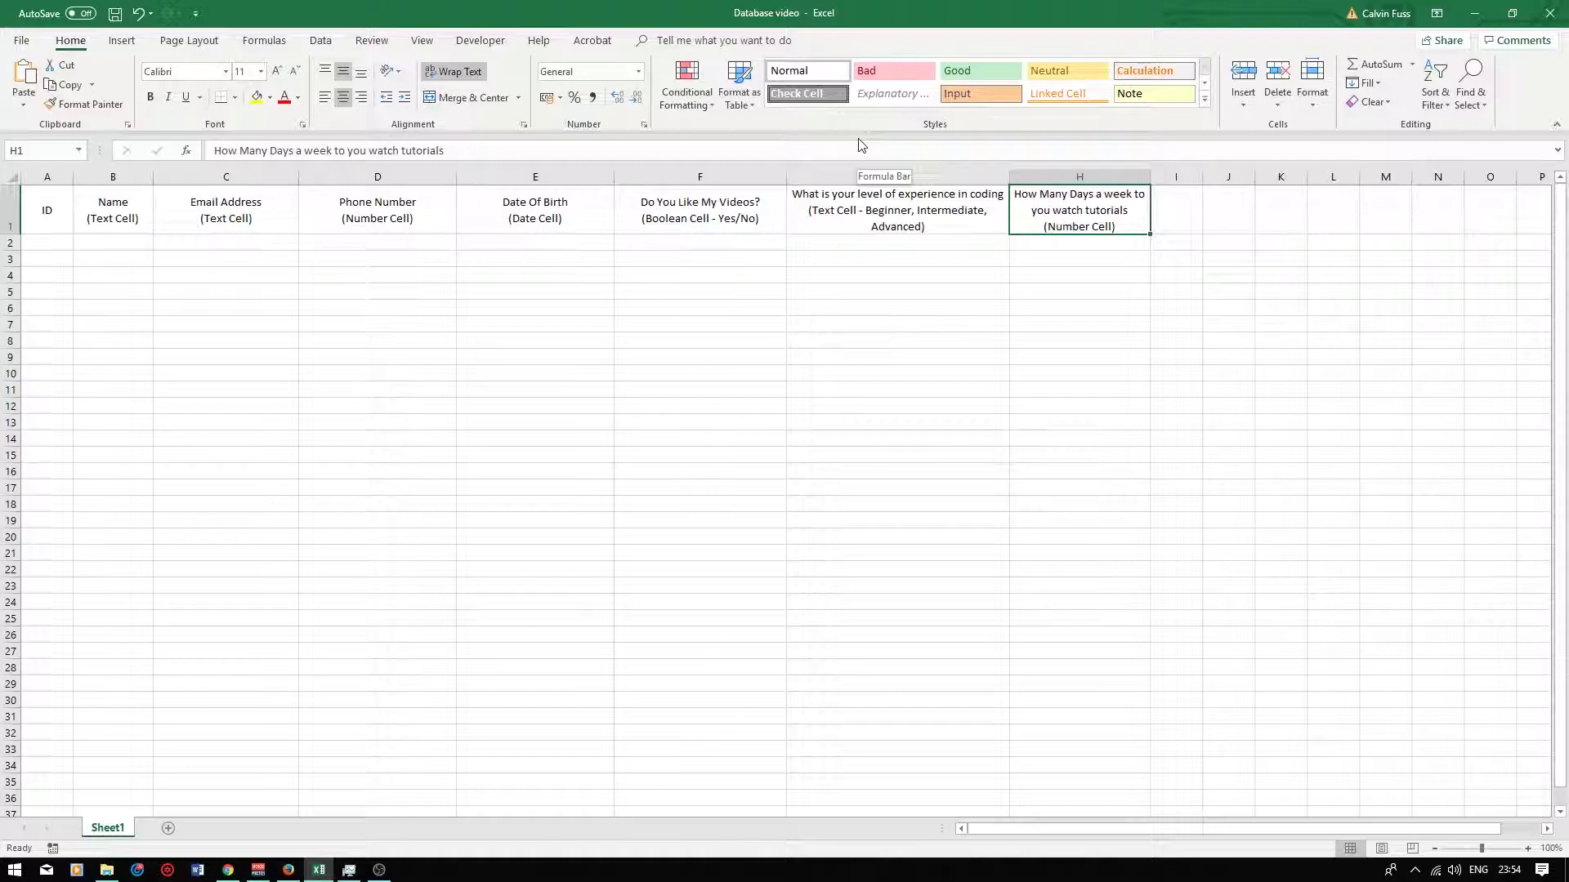
click(530, 651)
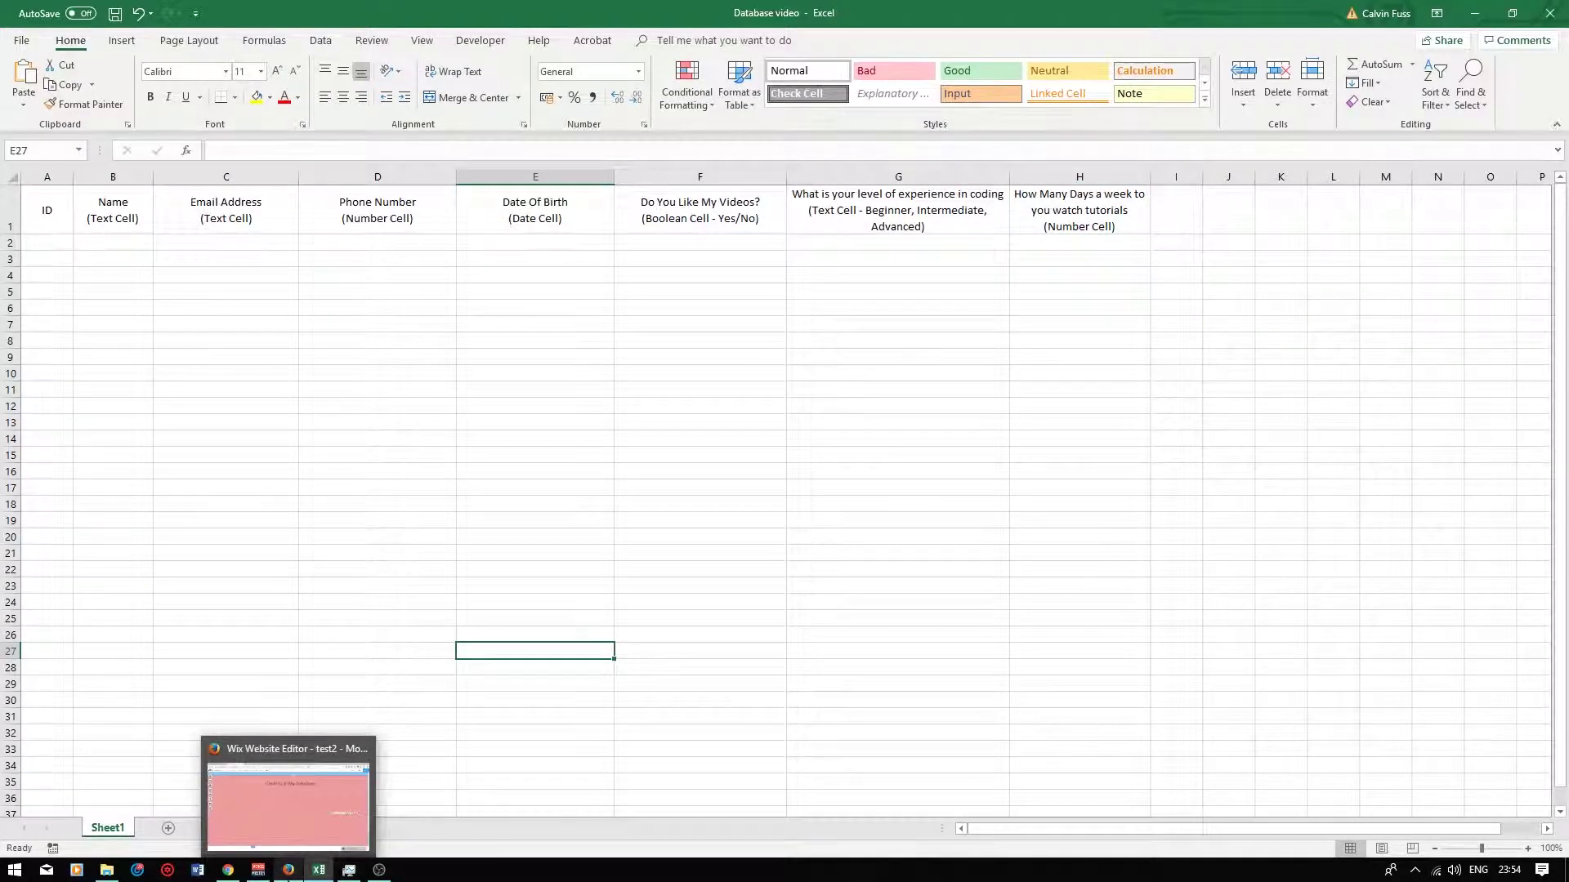
Step: Create a new database collection named 'Survey' whose purpose is Form Submission
click(288, 870)
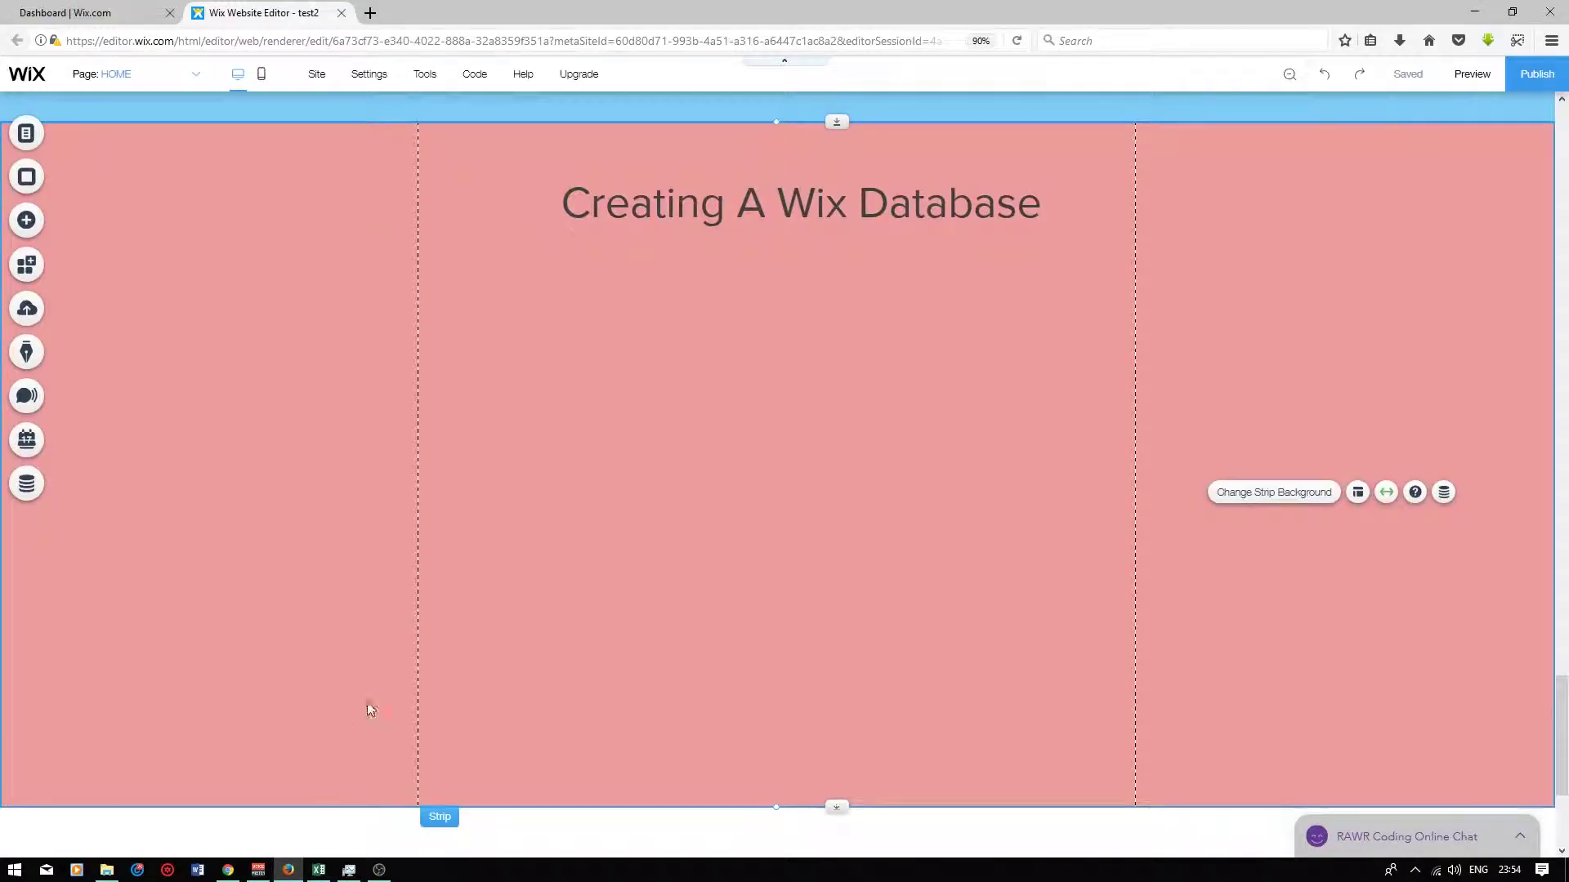
click(26, 484)
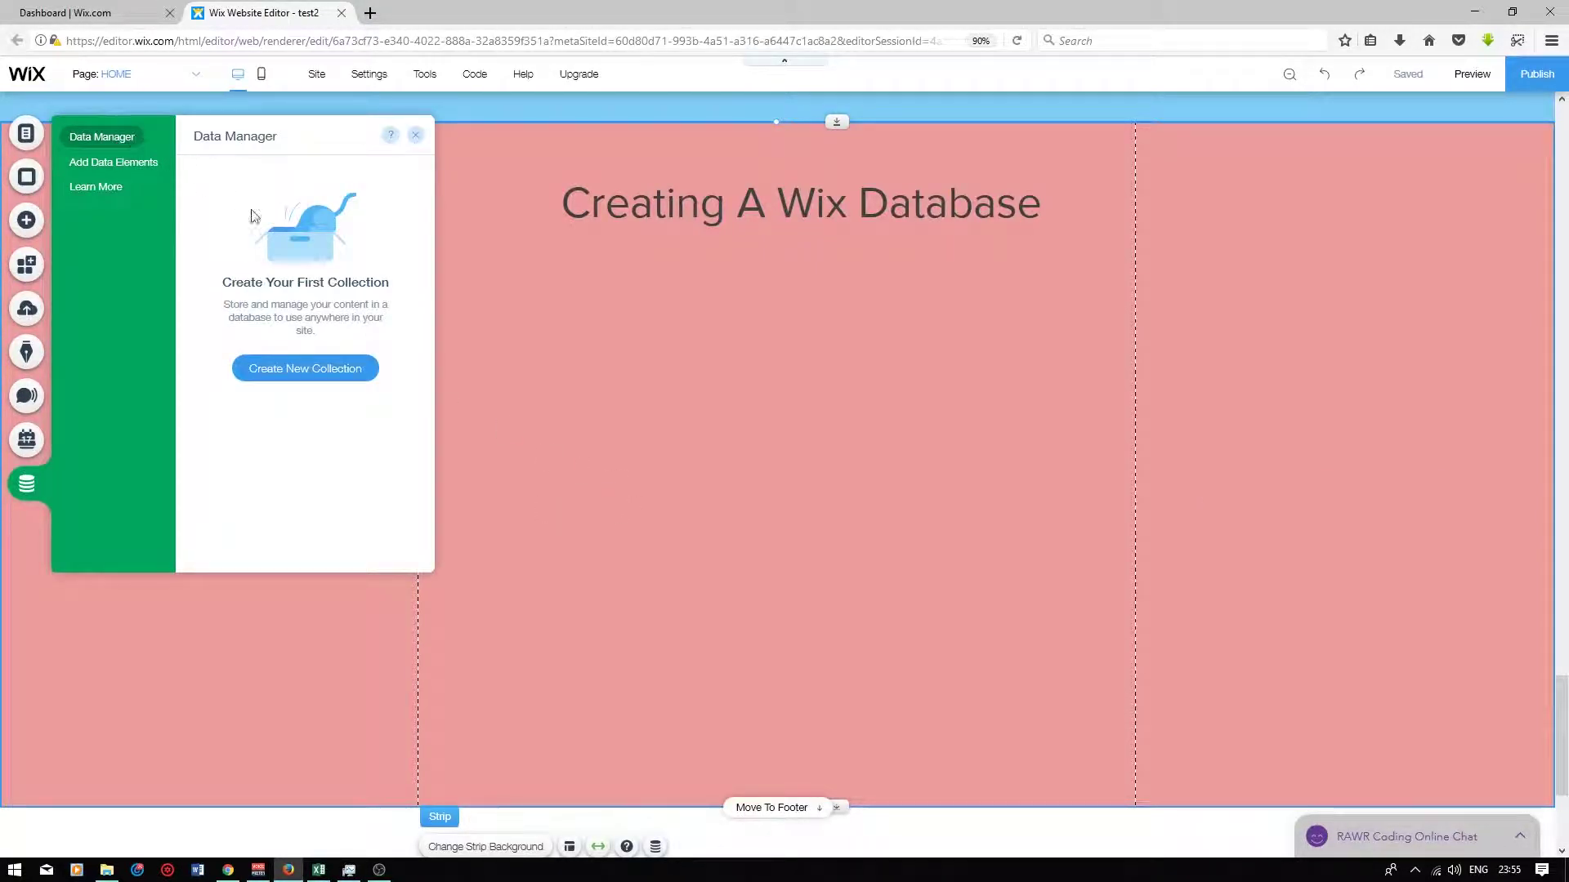
click(308, 372)
click(658, 517)
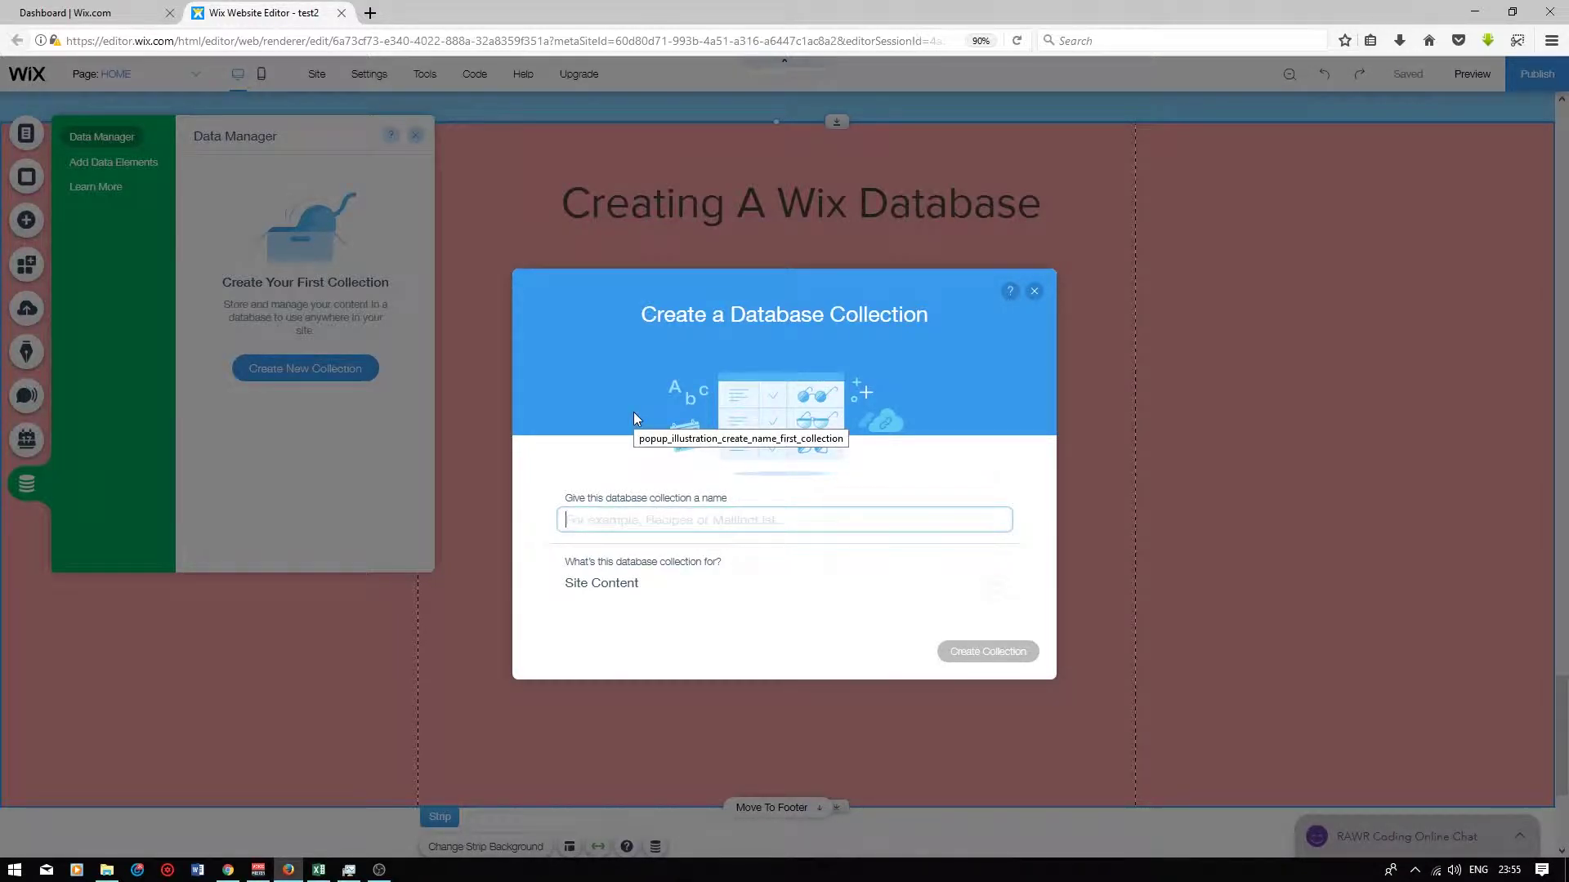
text(Survey)
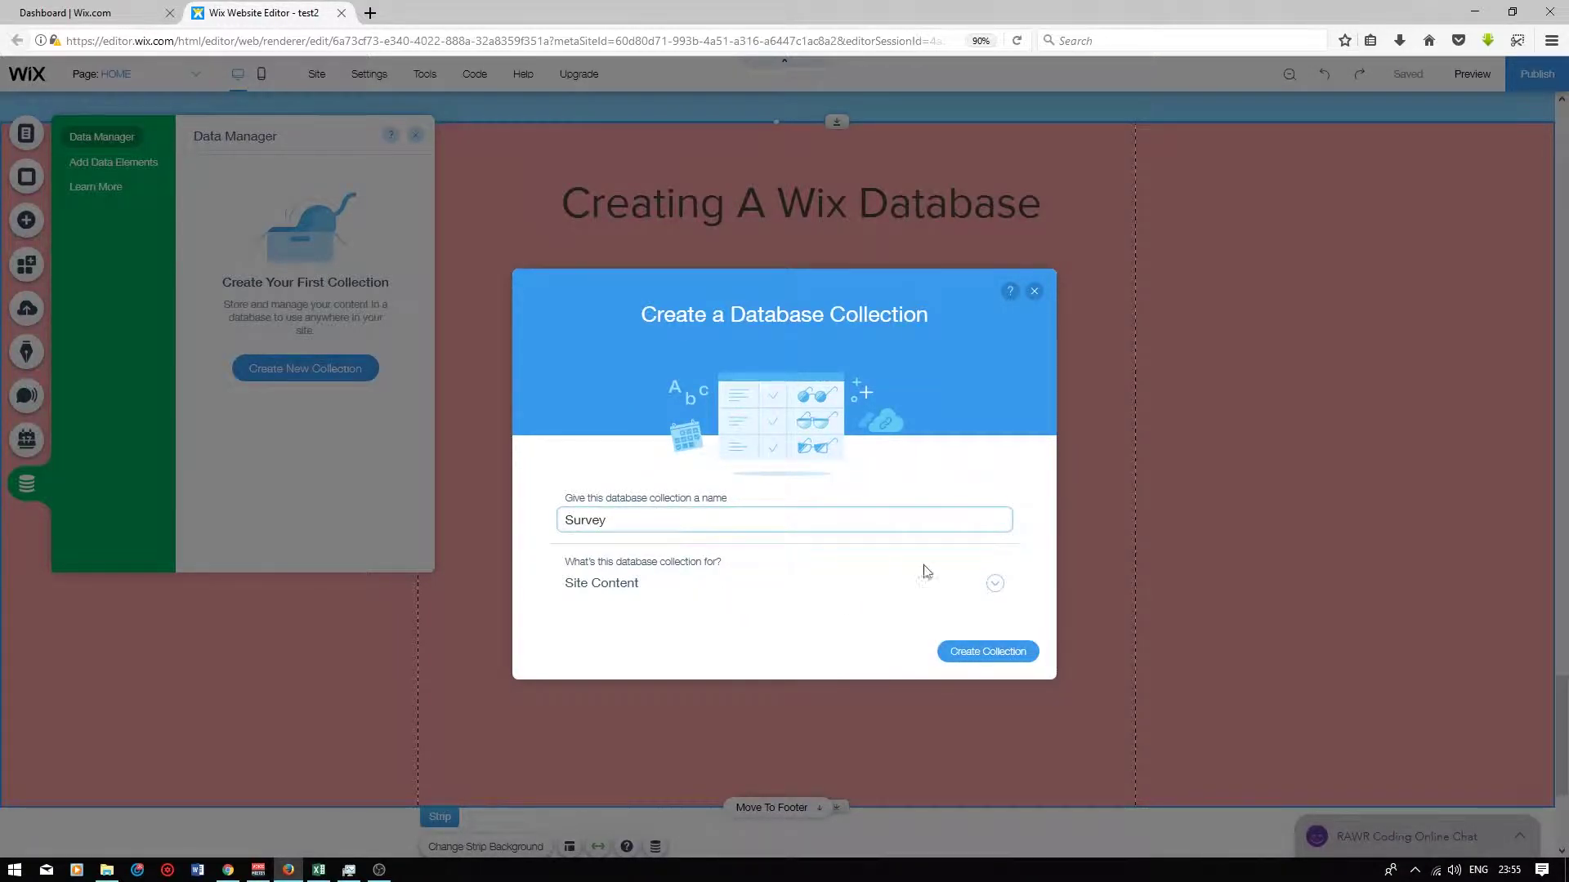
click(997, 589)
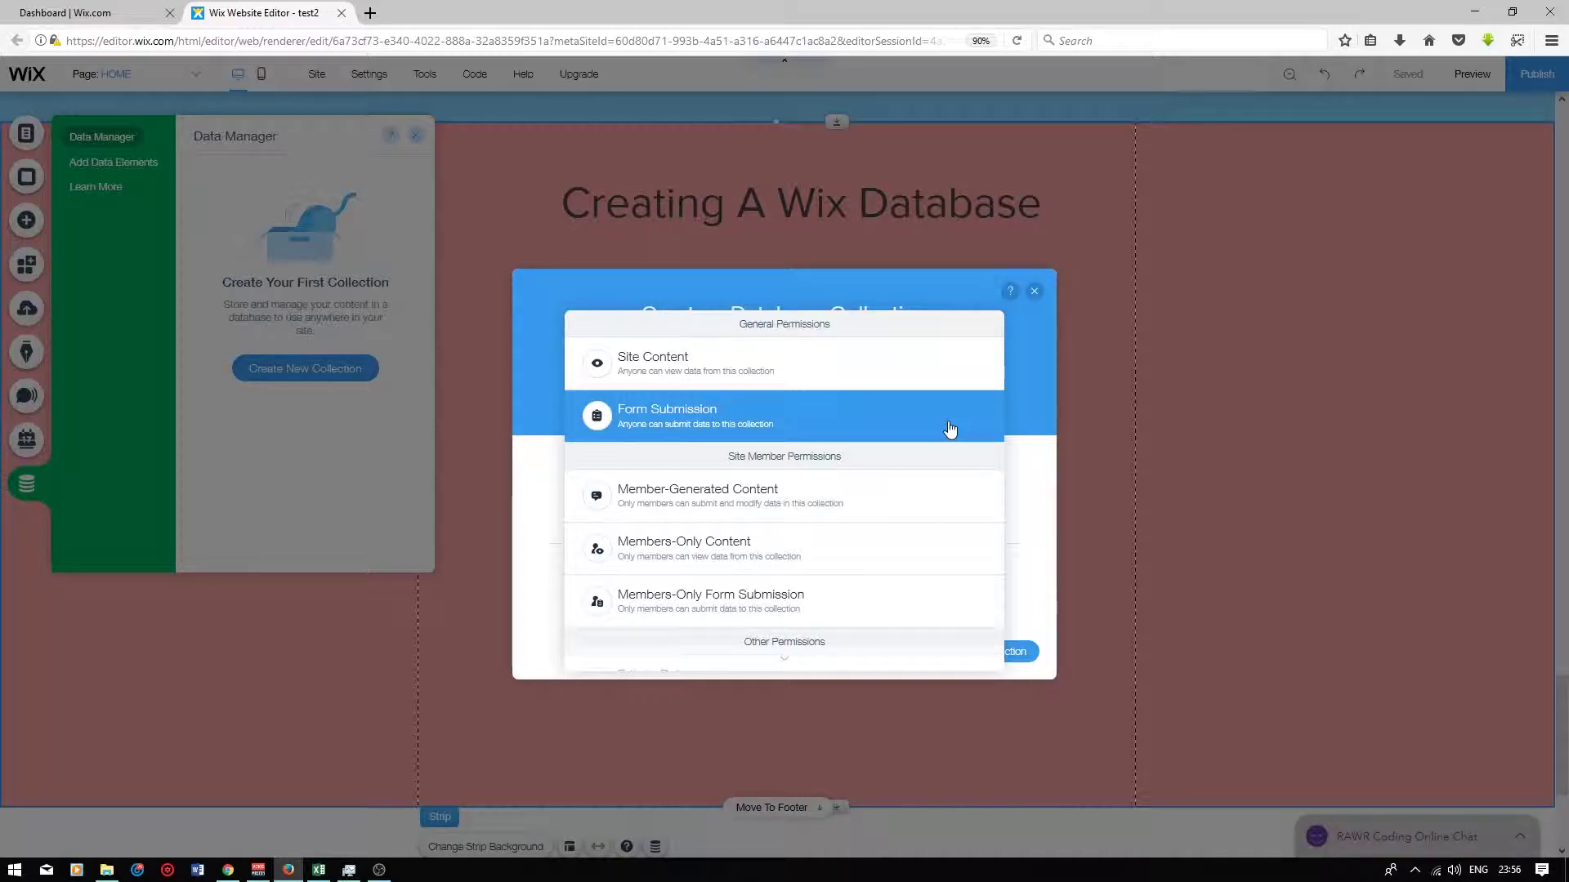
click(723, 415)
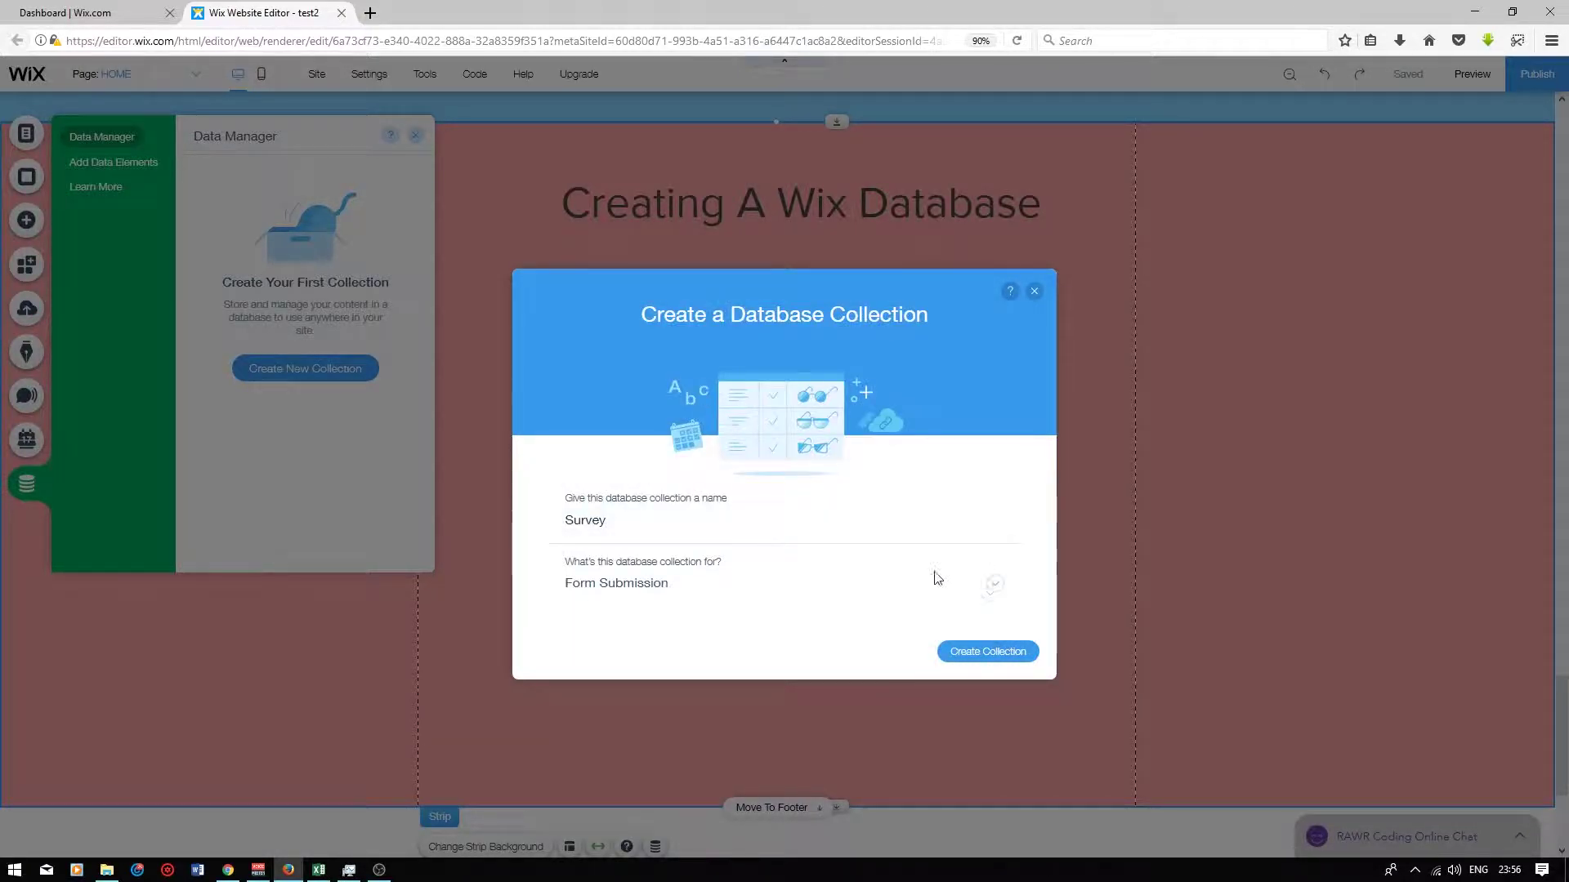
click(997, 660)
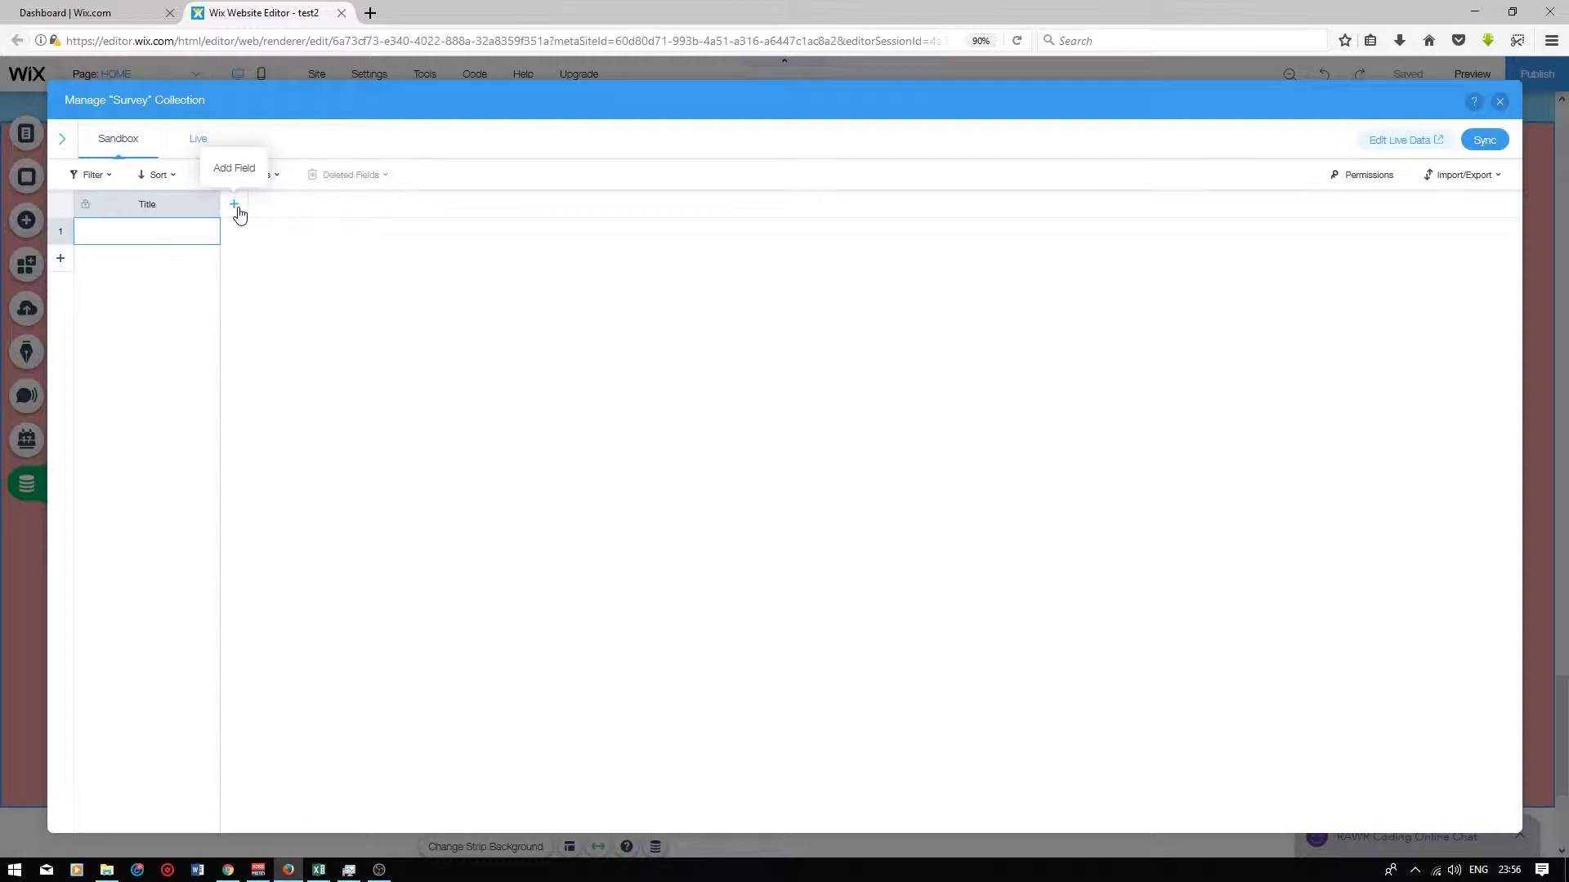
Step: Add a Name field and an Email field to the Survey collection
key(alt+Tab)
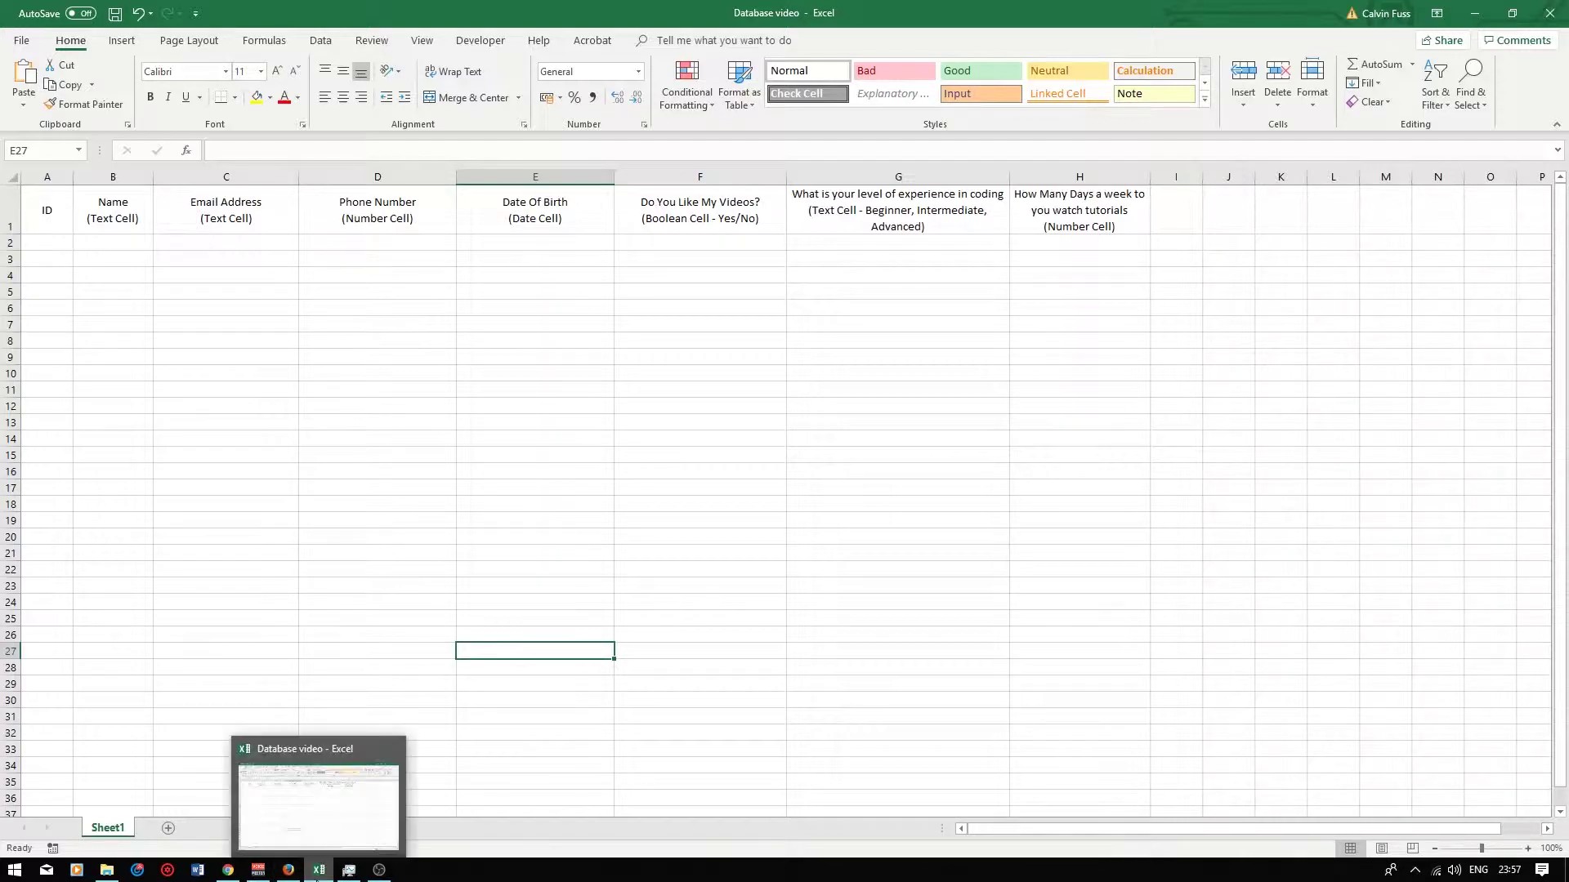
click(287, 870)
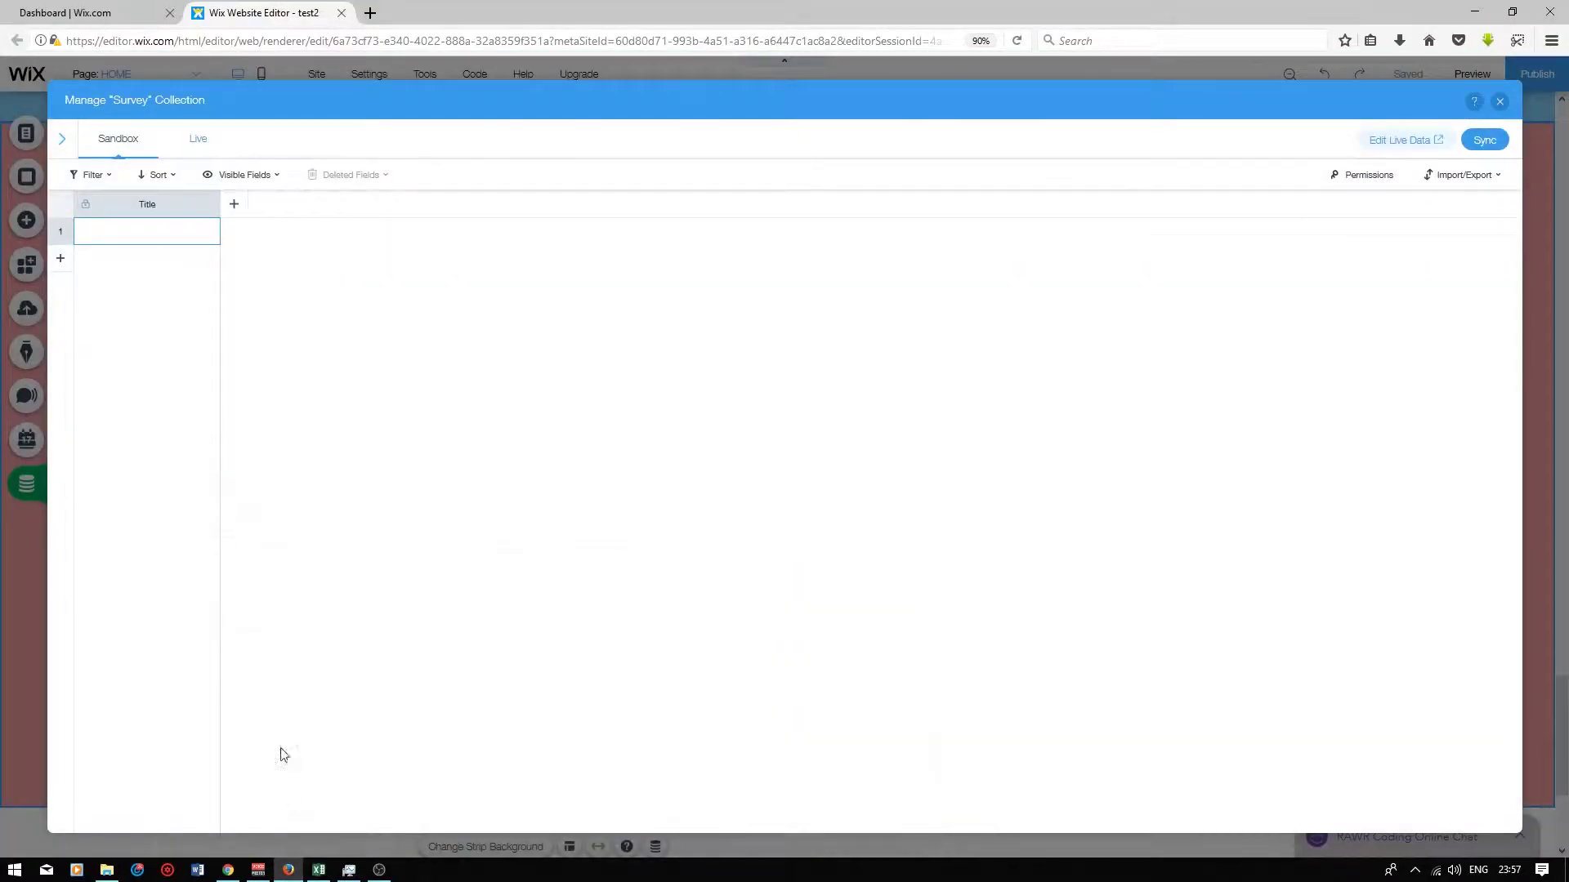
click(235, 205)
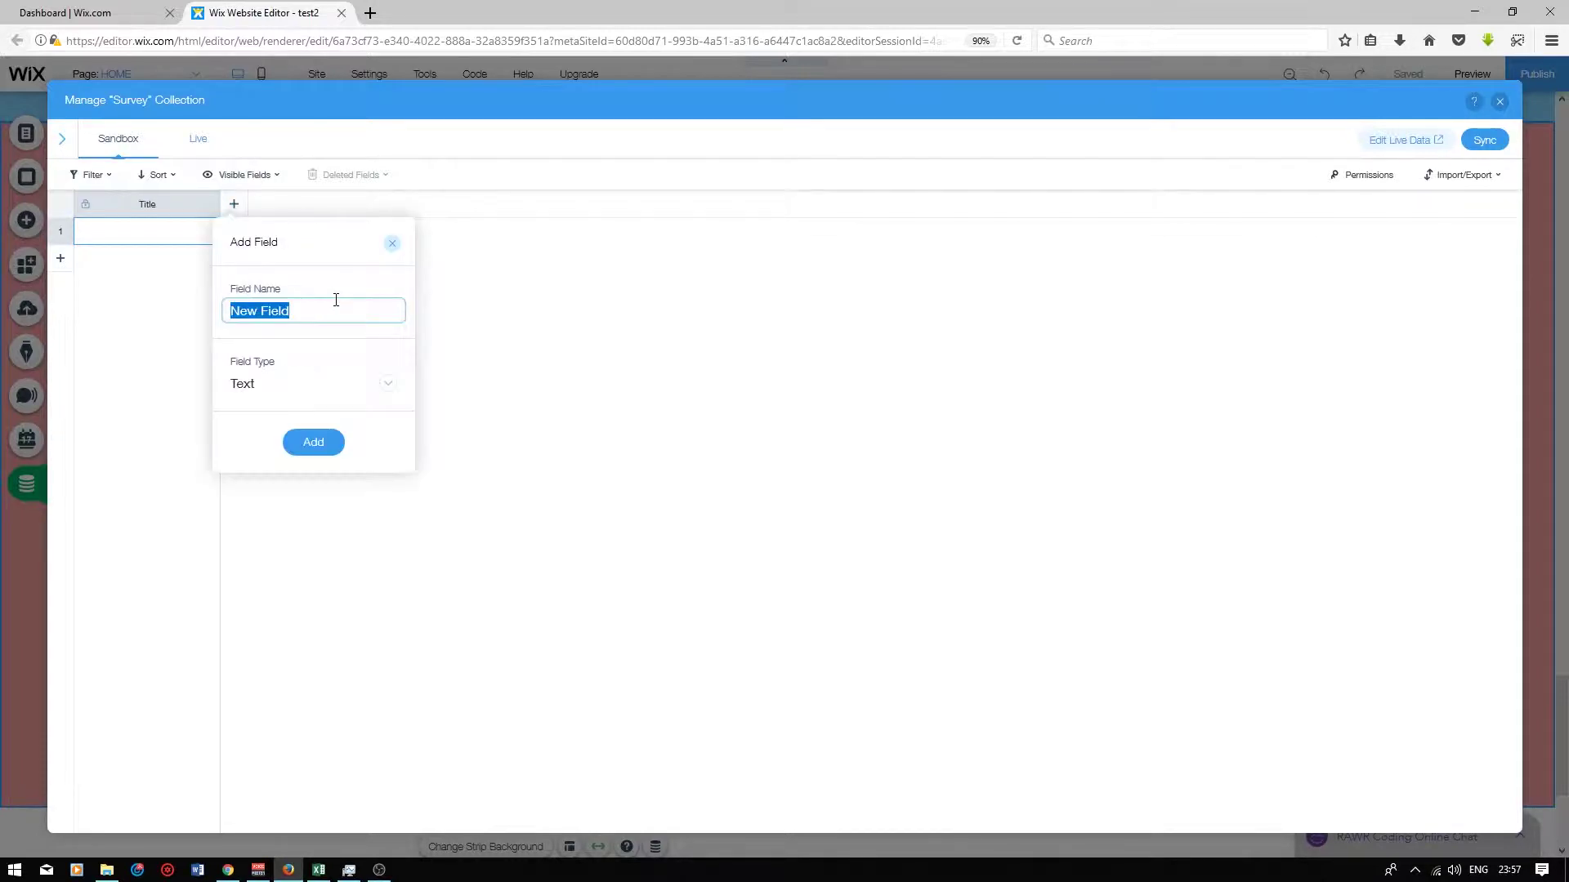
text(Name)
click(310, 444)
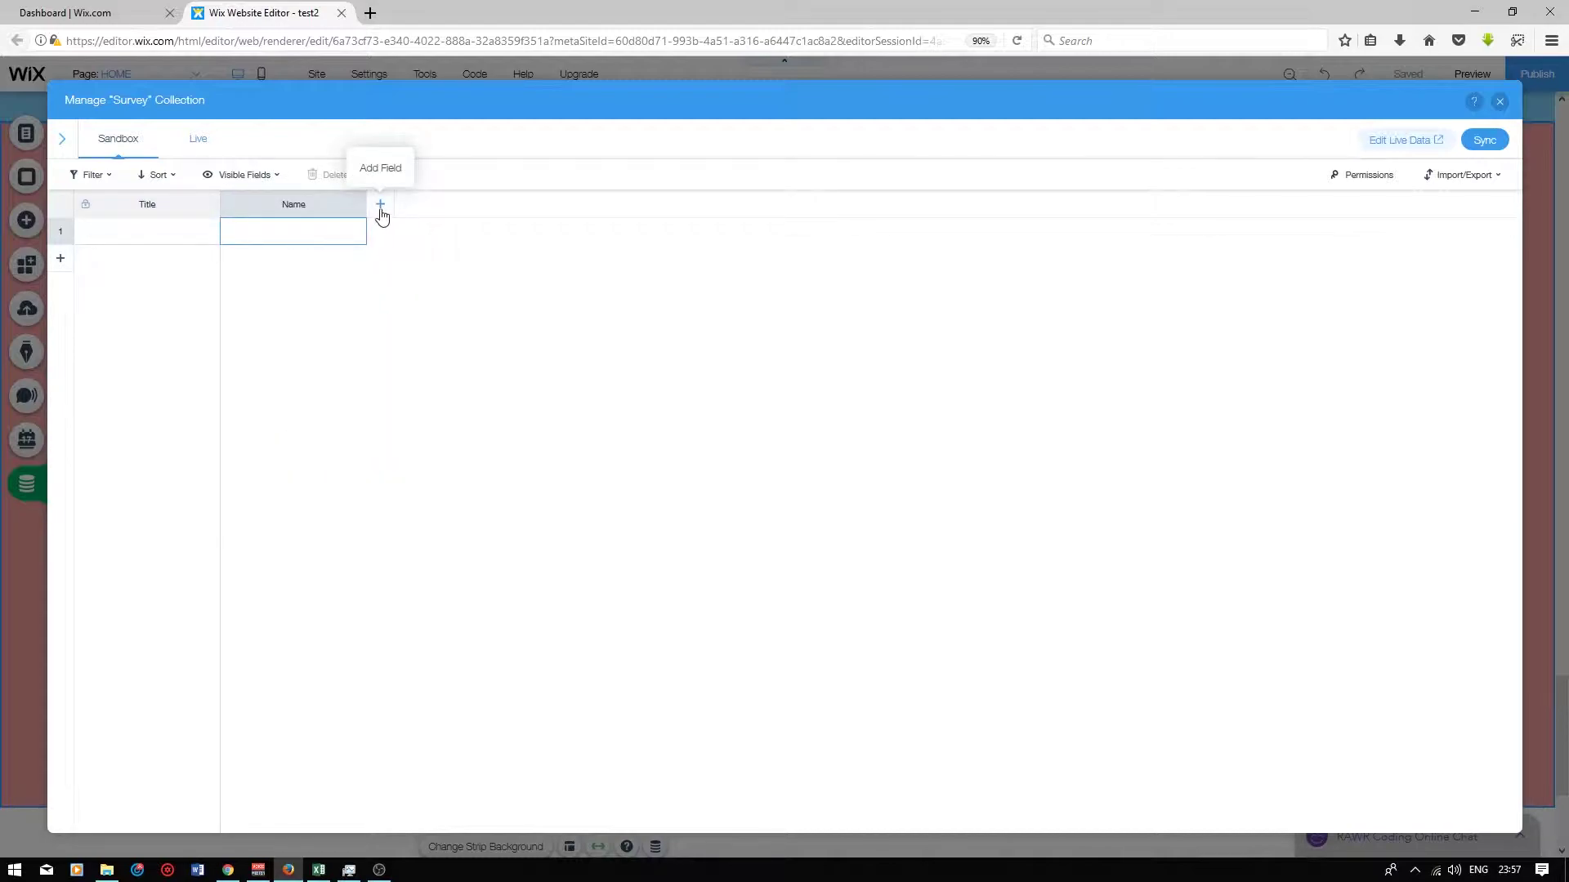
click(382, 208)
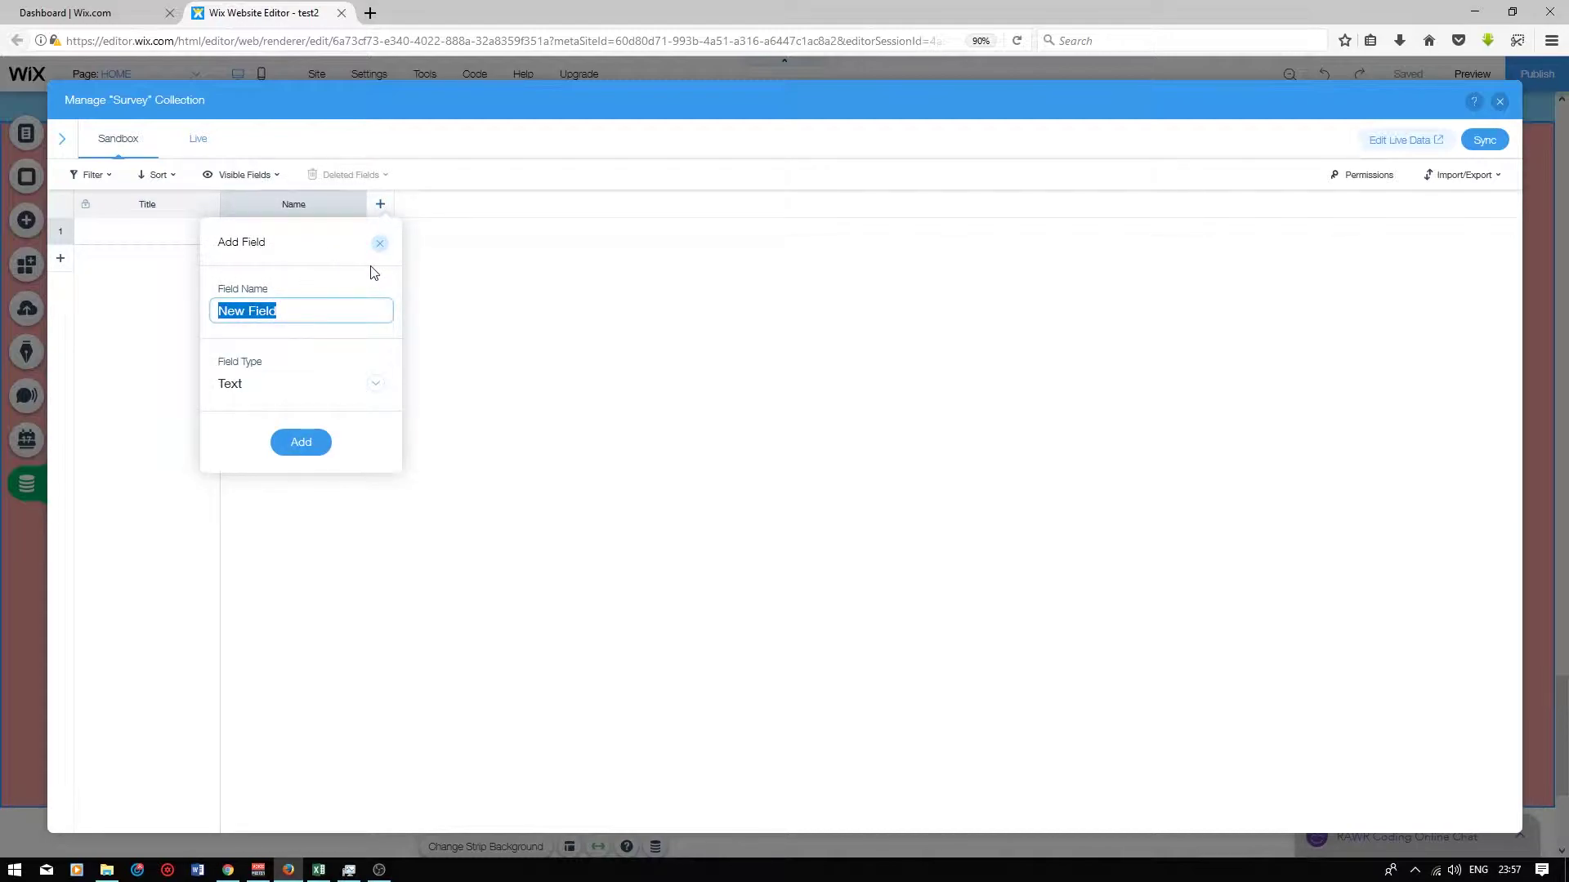
text(Email)
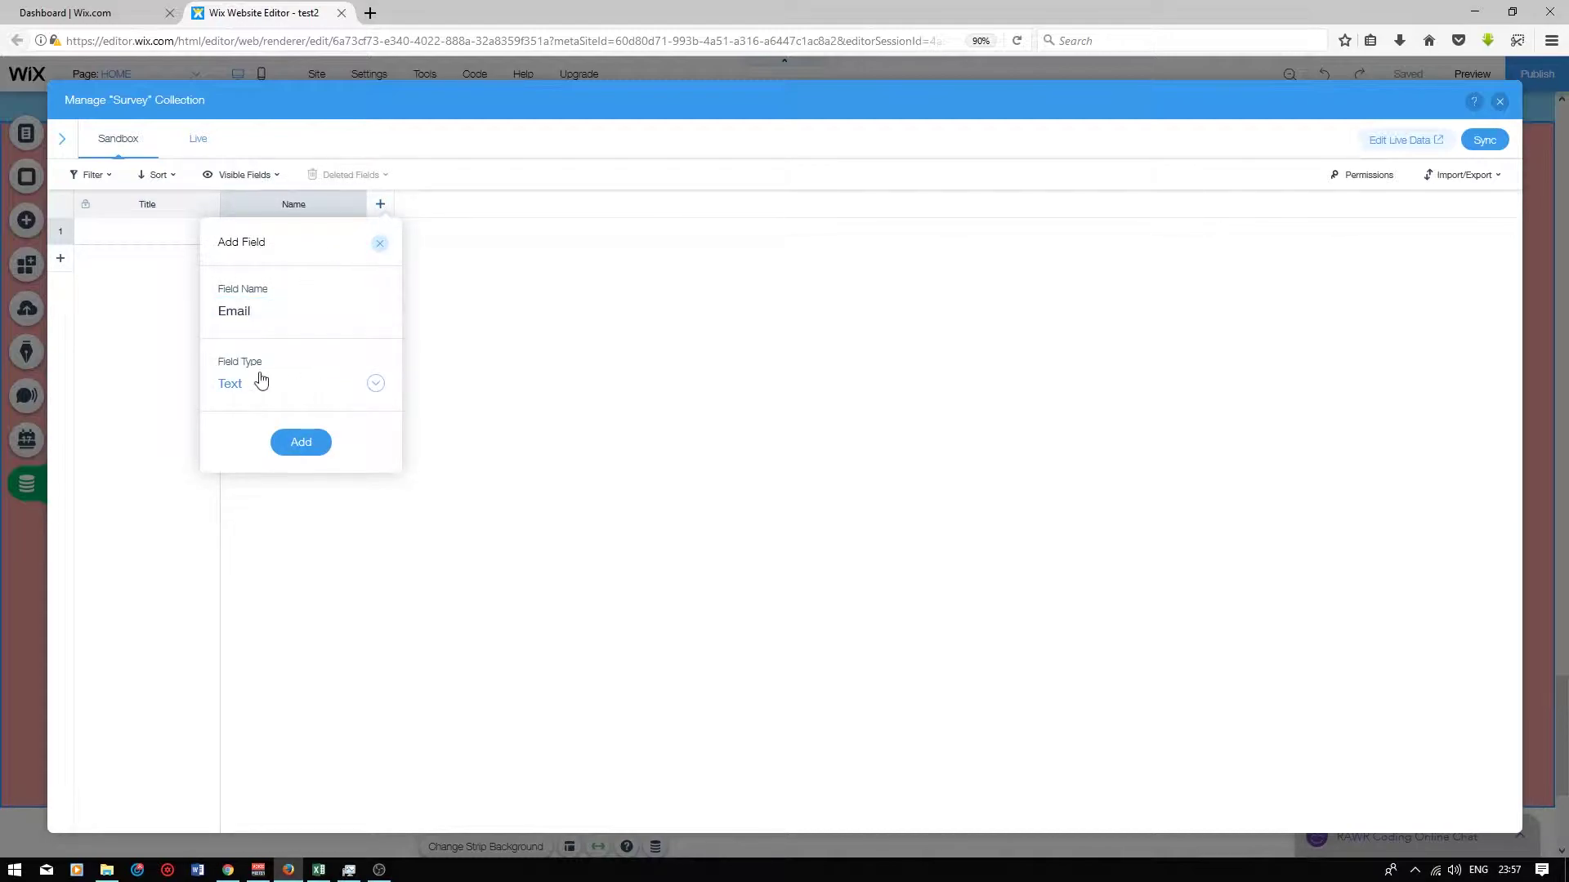
click(302, 444)
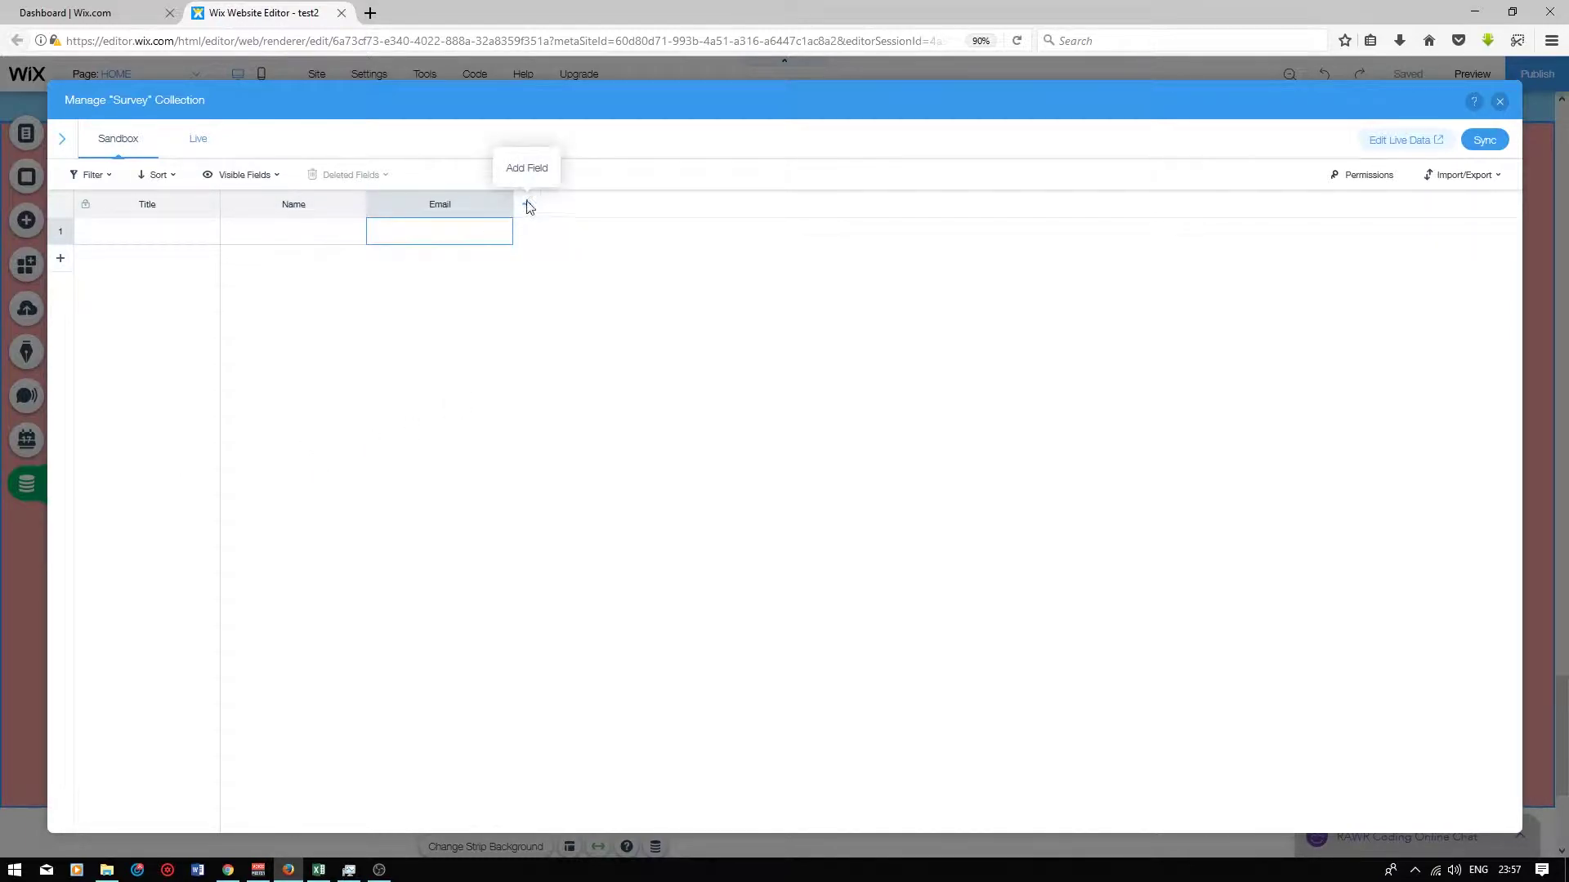
Step: Add a field named 'Number' with the Number field type
click(527, 206)
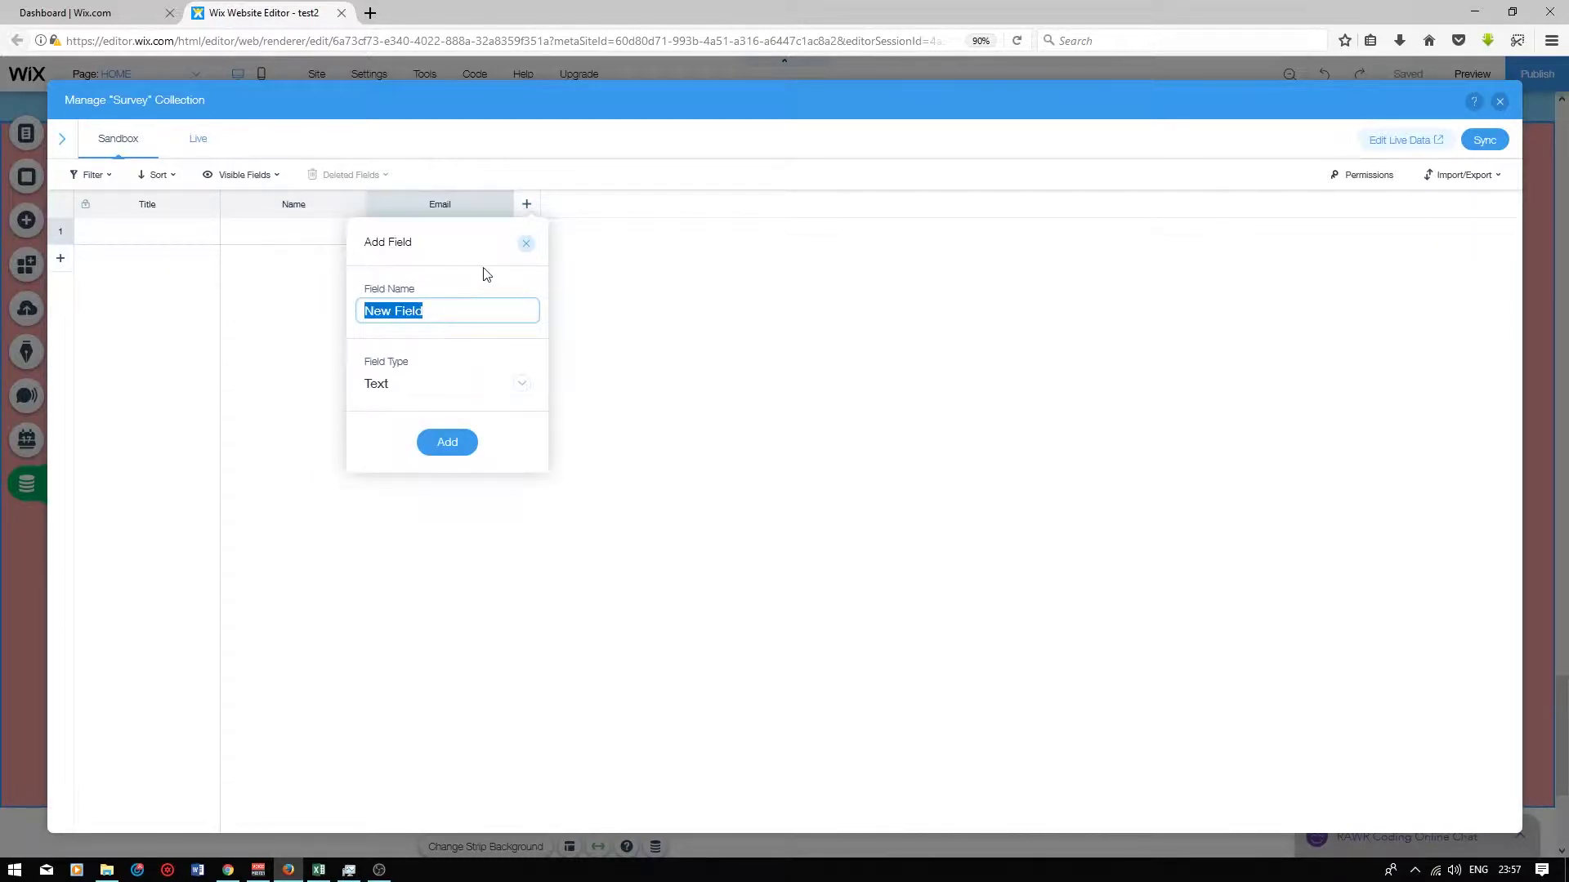
text(Number)
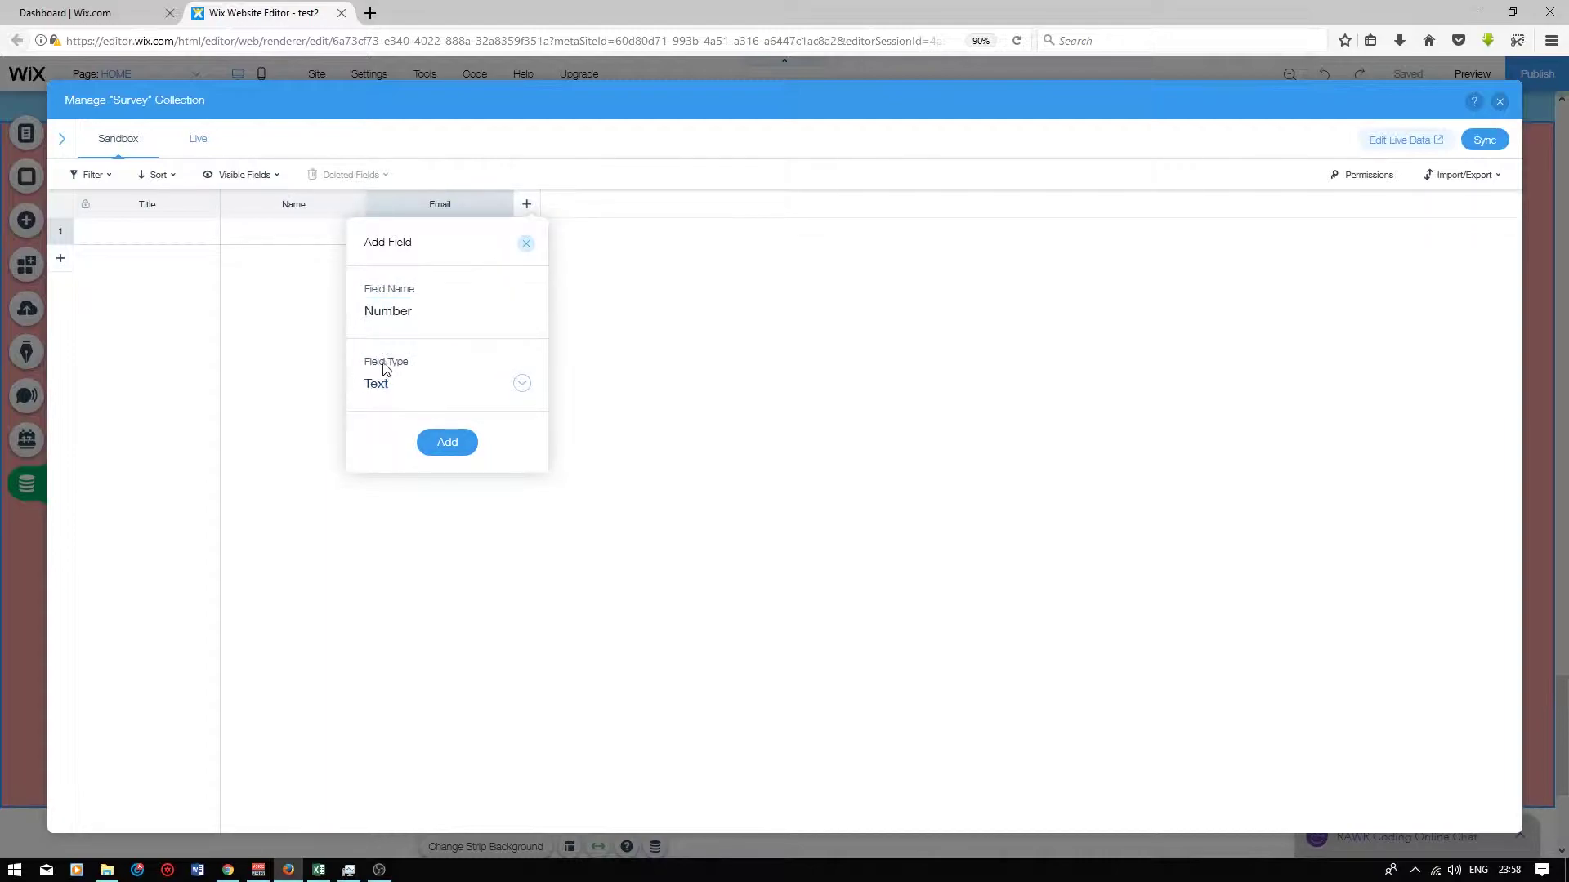
click(523, 386)
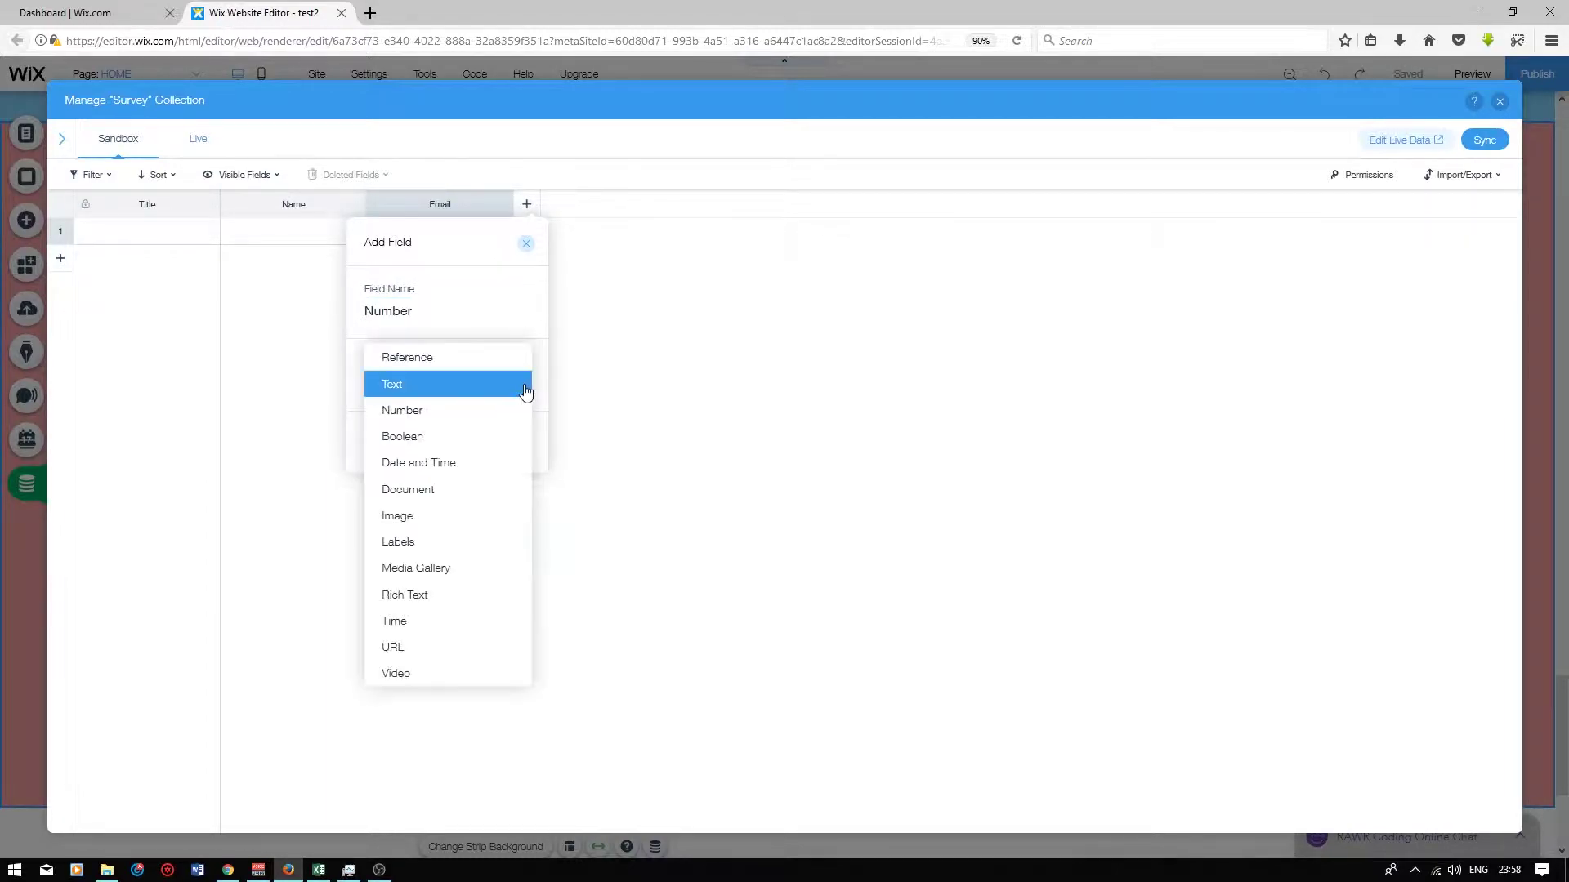
click(403, 411)
click(464, 452)
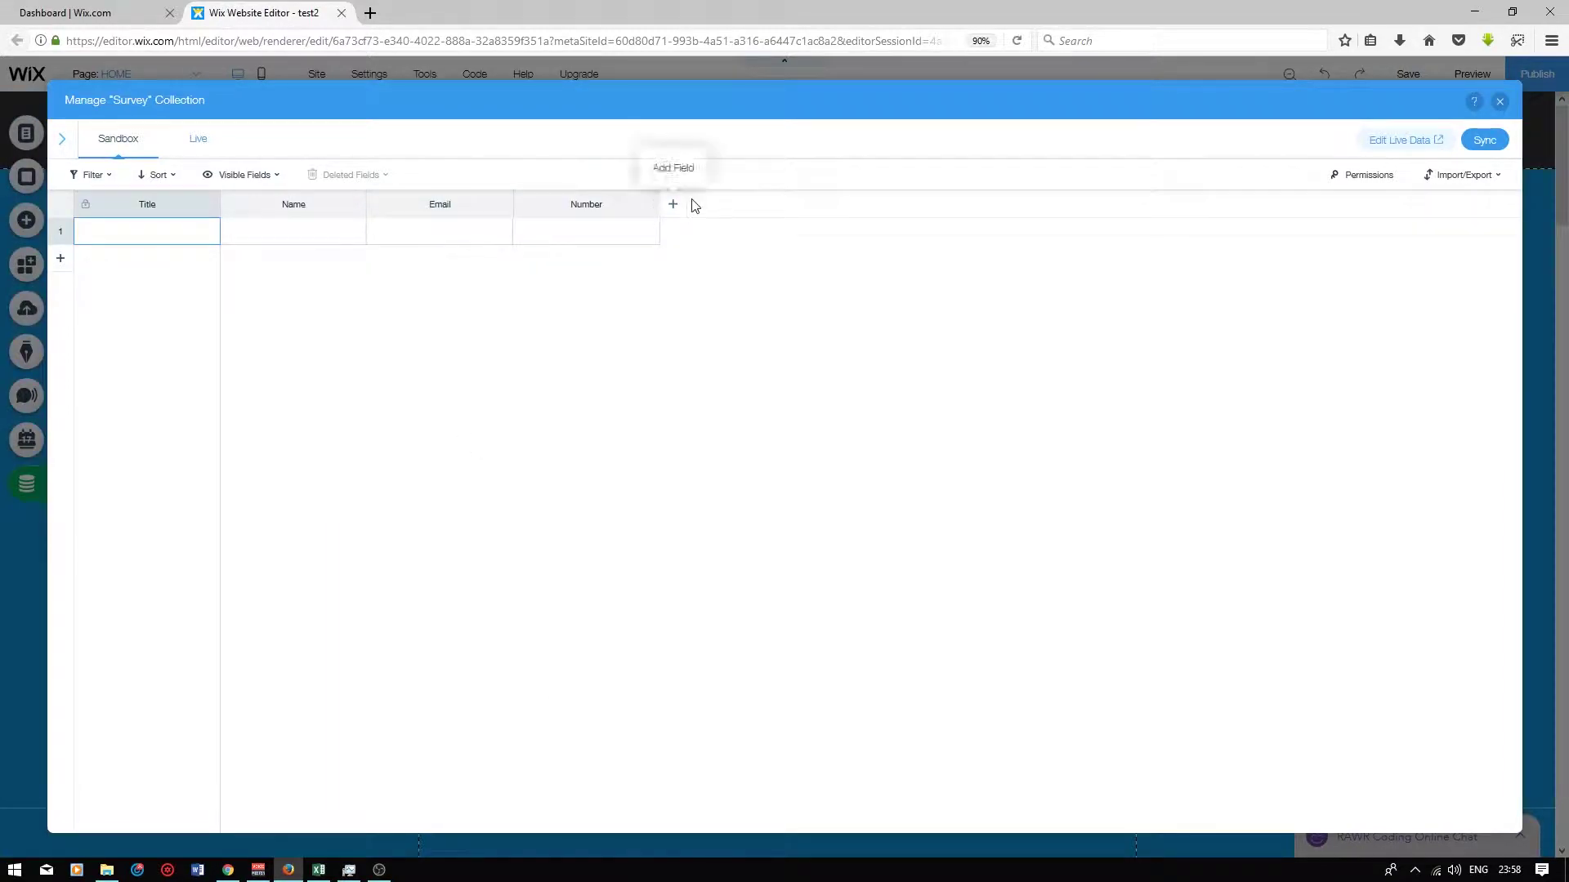
Step: Add a 'DateOfBirth' field of type Date and Time
click(674, 205)
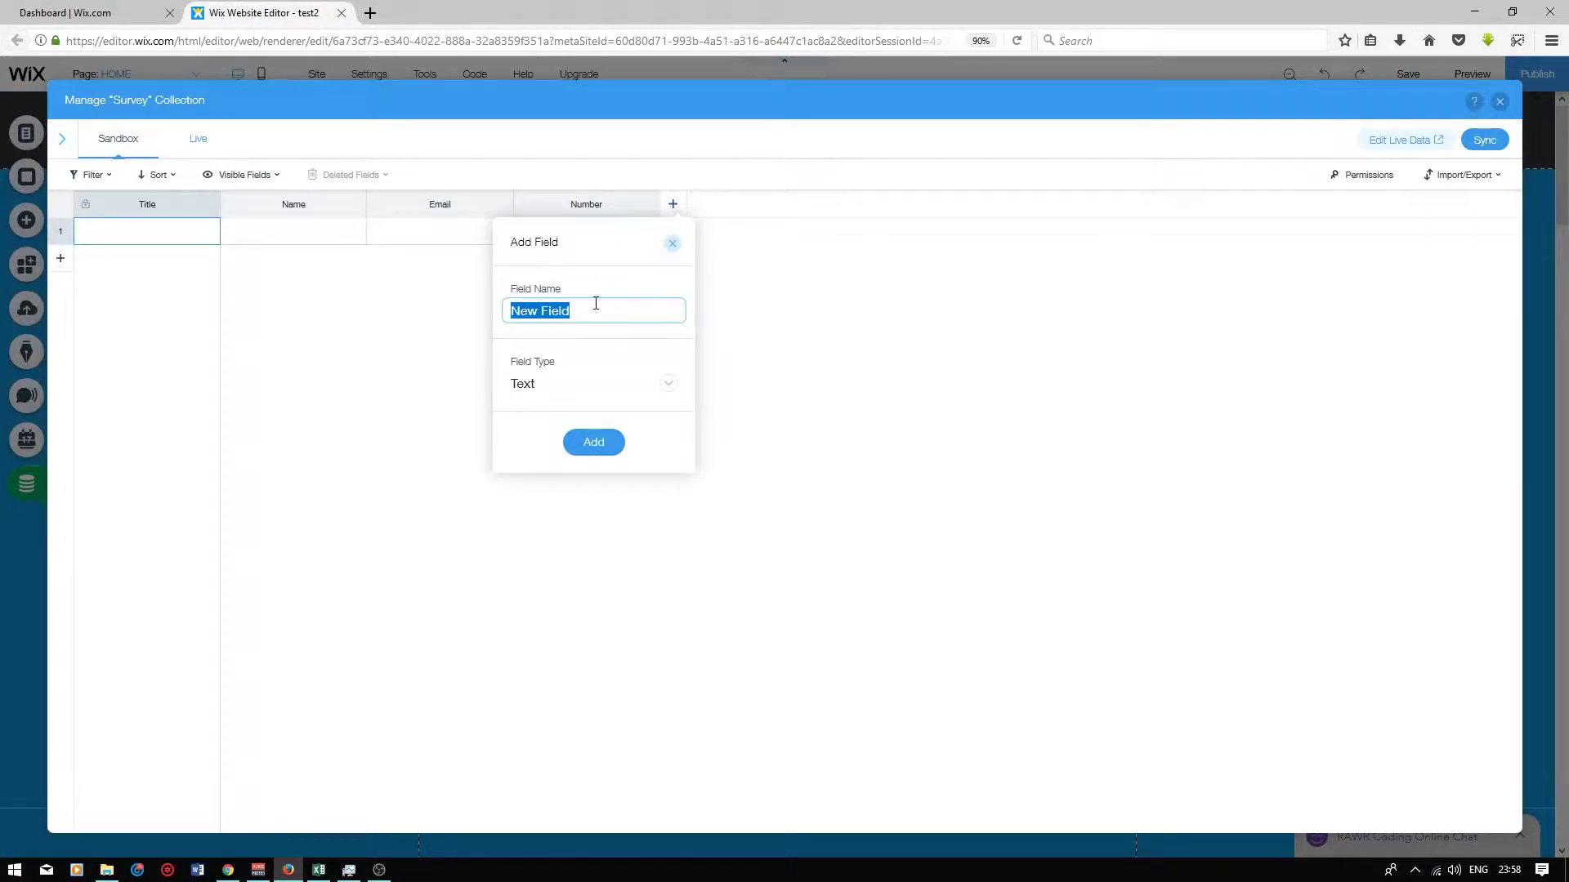
text(DateOfBirth)
key(shift+Left)
key(shift+Left)
key(shift+Left)
key(shift+Left)
key(shift+Left)
key(shift+Left)
key(shift+Left)
key(shift+Left)
key(shift+Left)
key(shift+Left)
key(shift+Left)
key(shift+Right)
key(shift+Right)
key(shift+Right)
key(shift+Right)
key(shift+Right)
key(shift+Right)
key(shift+Right)
key(shift+Right)
key(shift+Right)
click(665, 381)
click(670, 387)
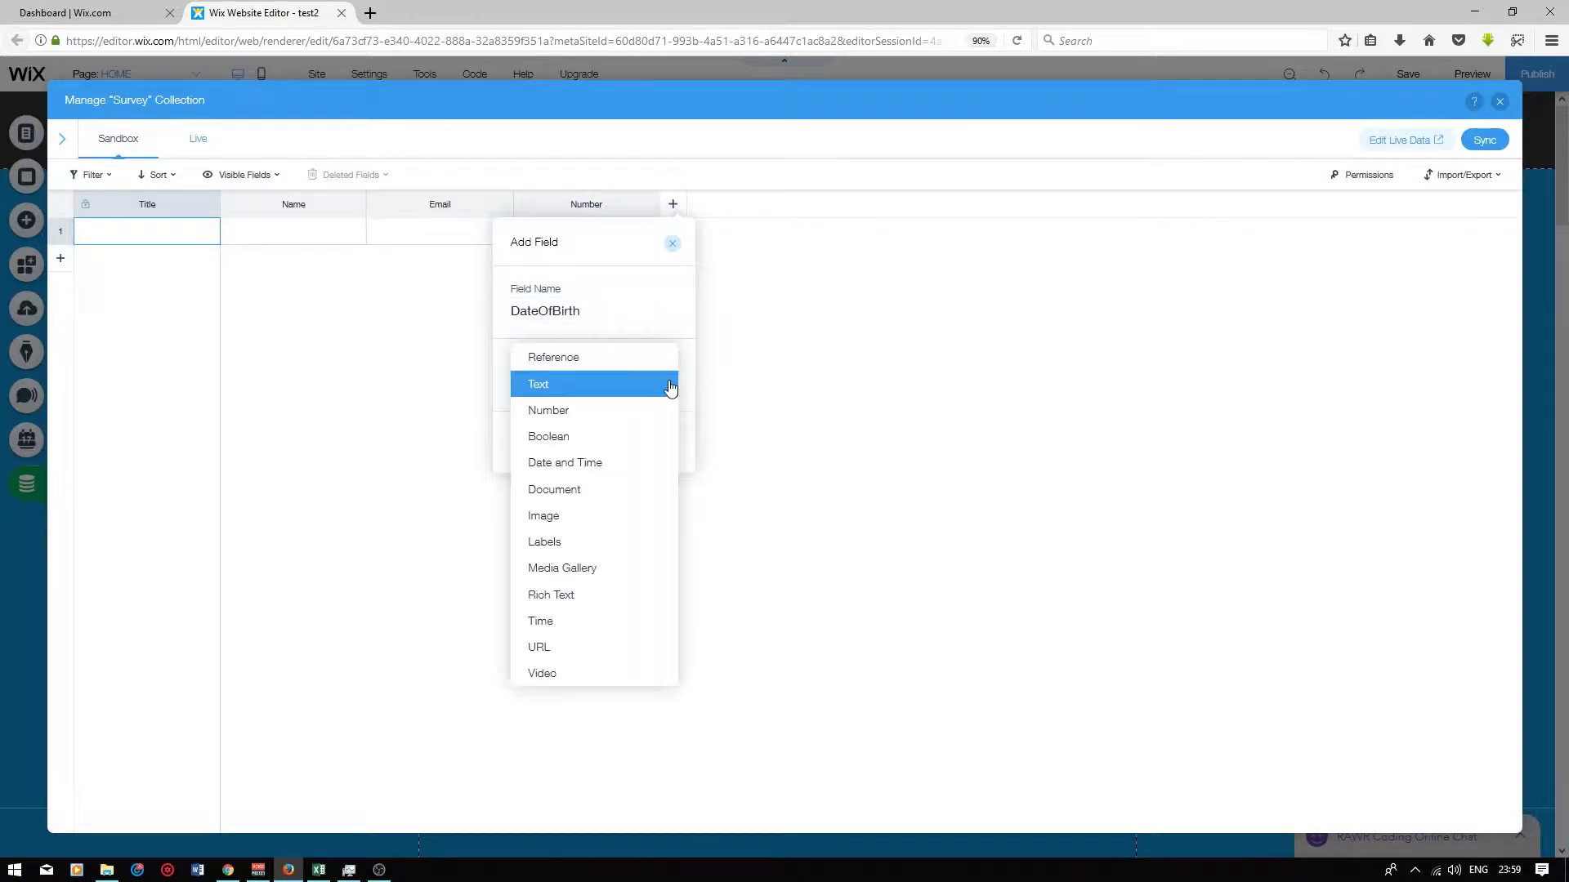
click(605, 467)
click(602, 447)
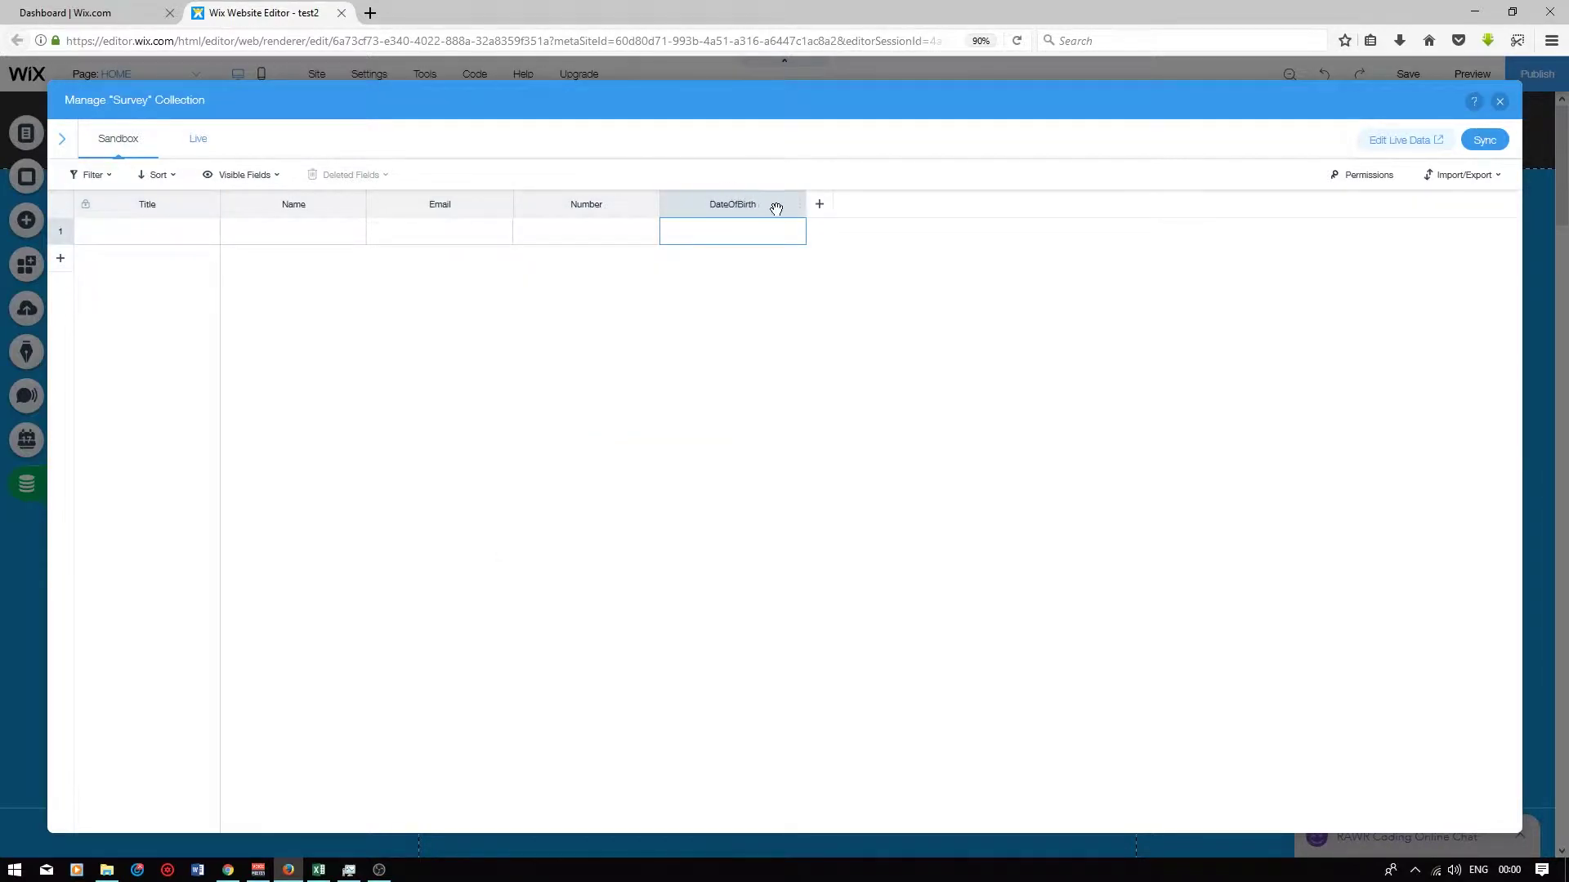
Step: Add a Boolean field named 'Do You Like My Videos?'
click(820, 204)
text(Do You Like My Videos?)
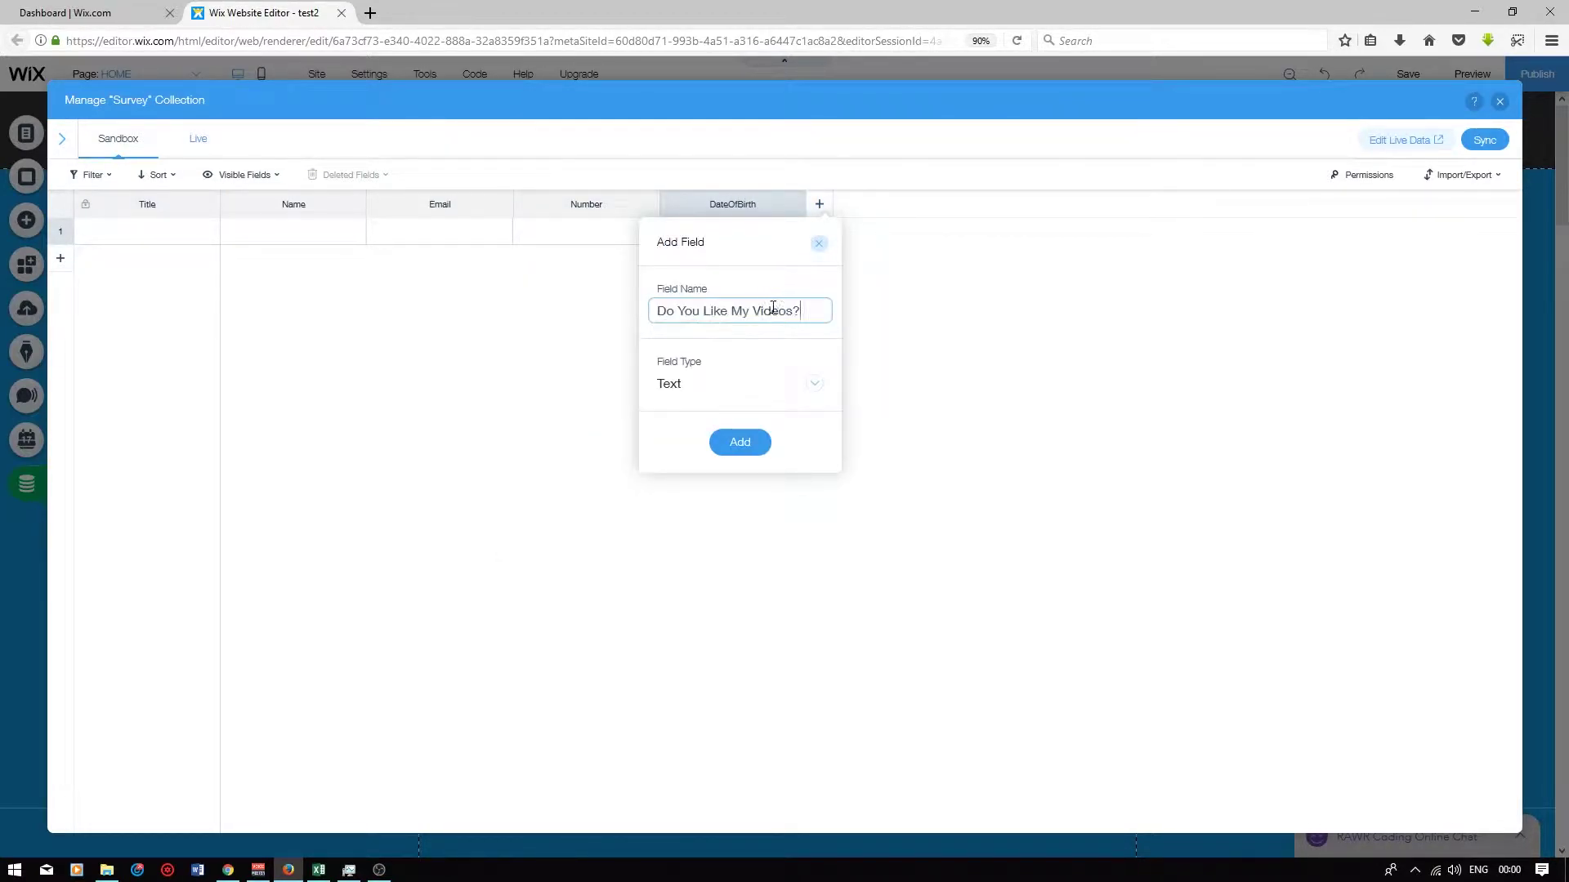
click(814, 385)
click(701, 439)
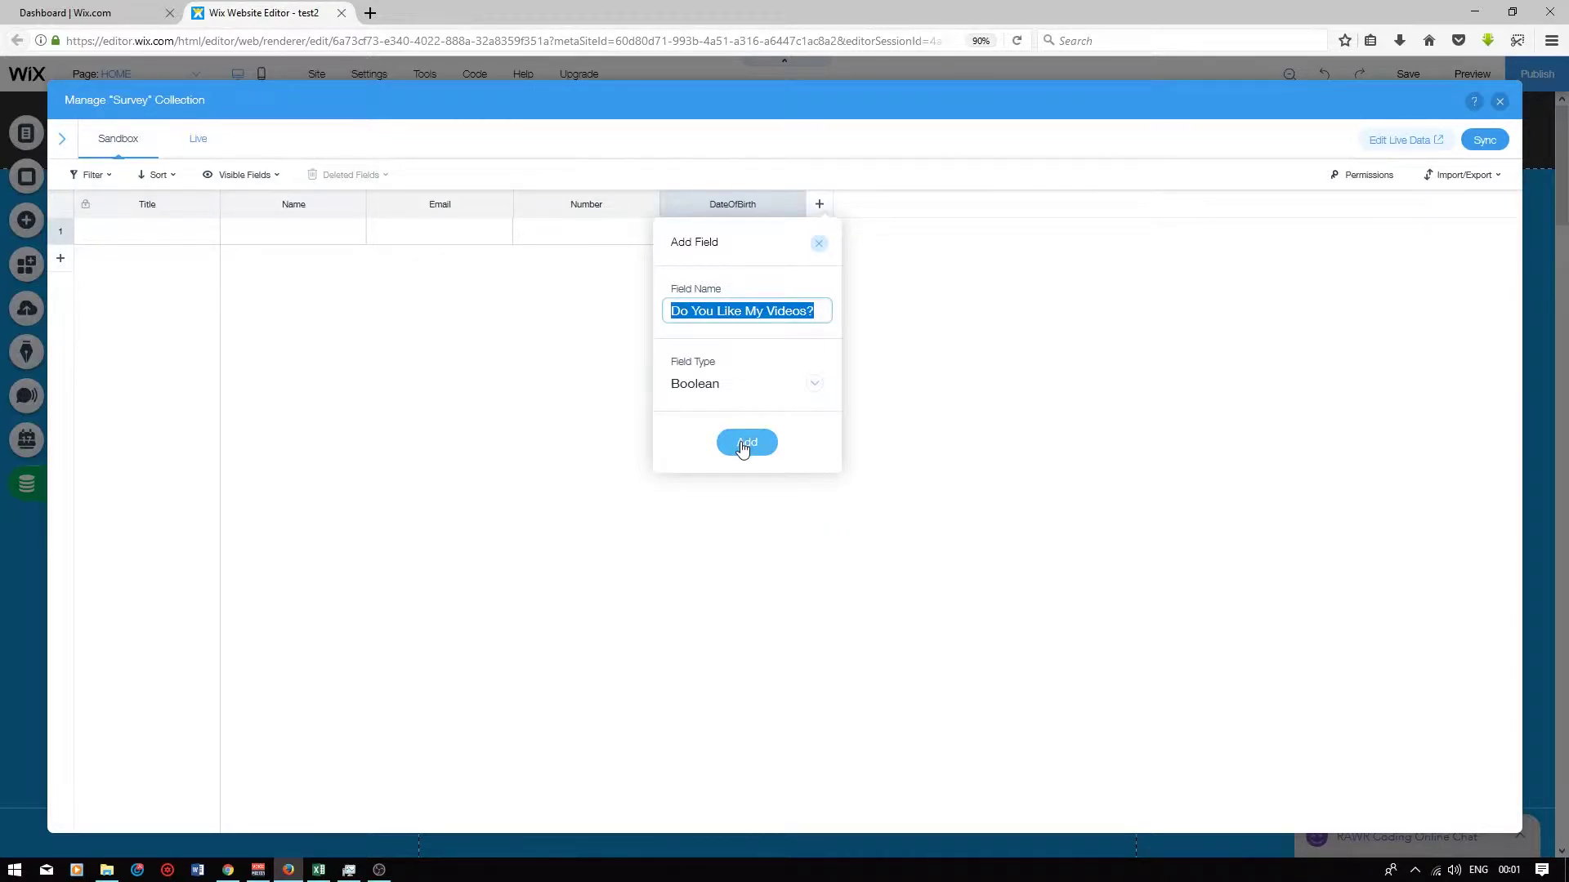
click(745, 443)
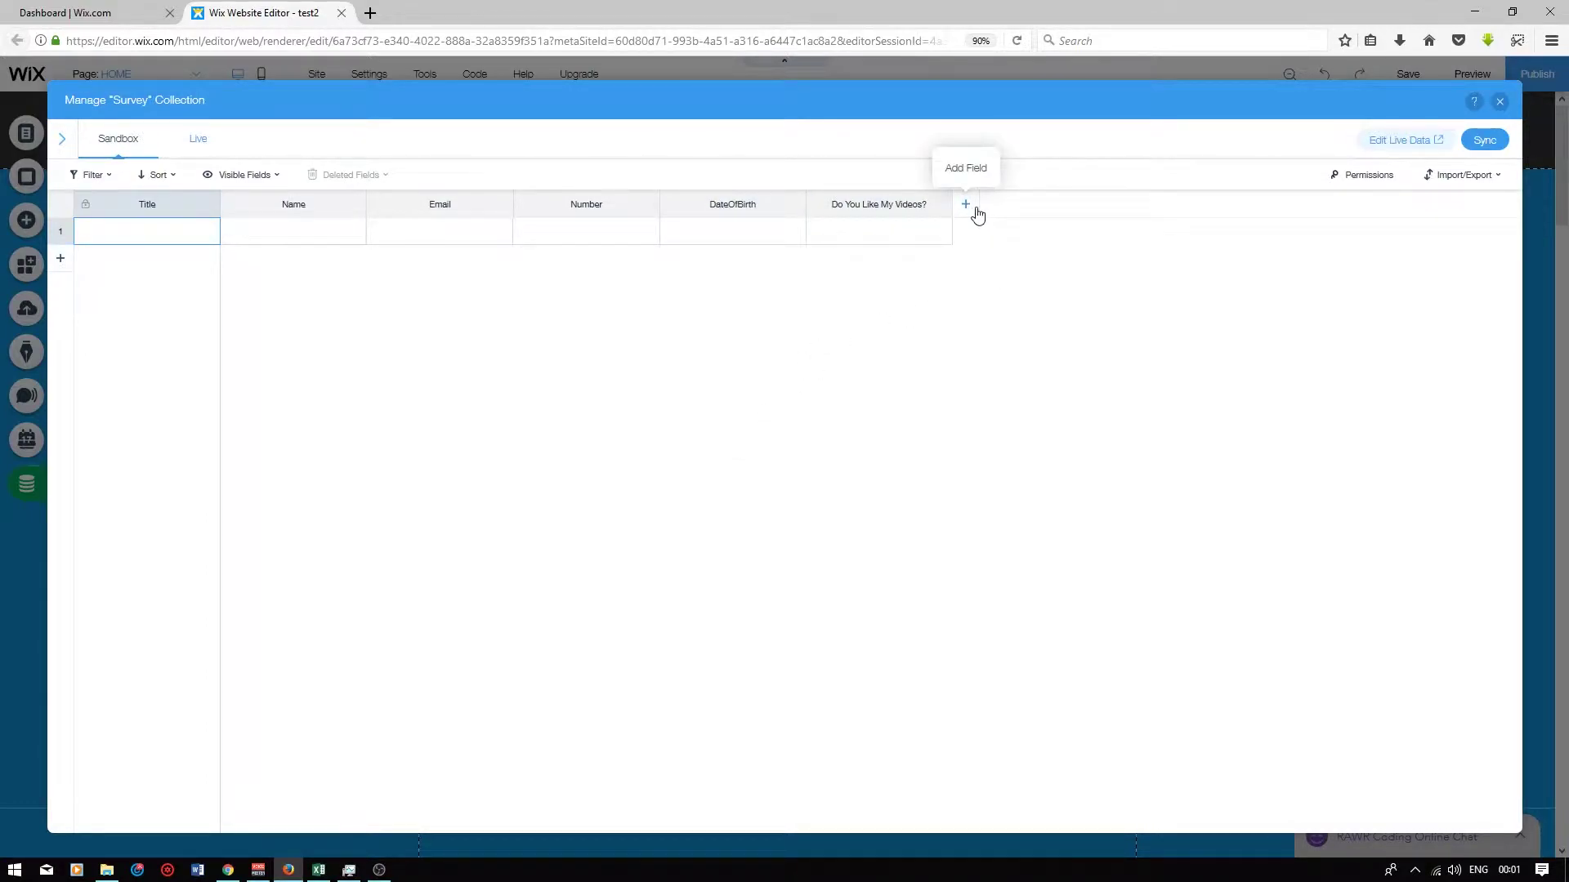
Step: Add a text field asking about the user's coding experience level
key(ctrl+v)
text(?)
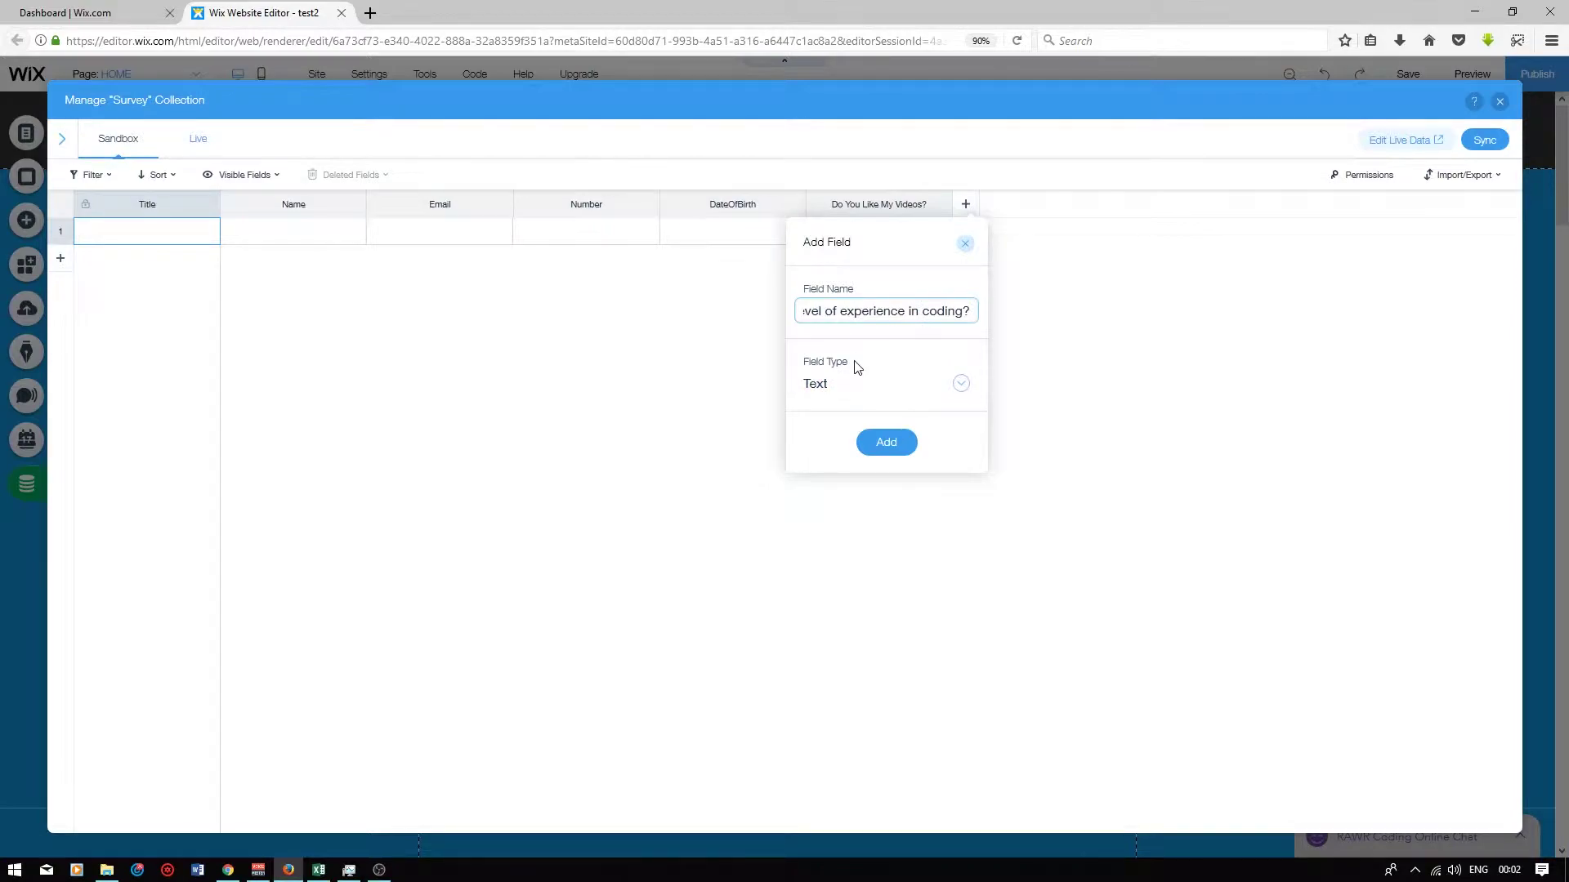
click(895, 444)
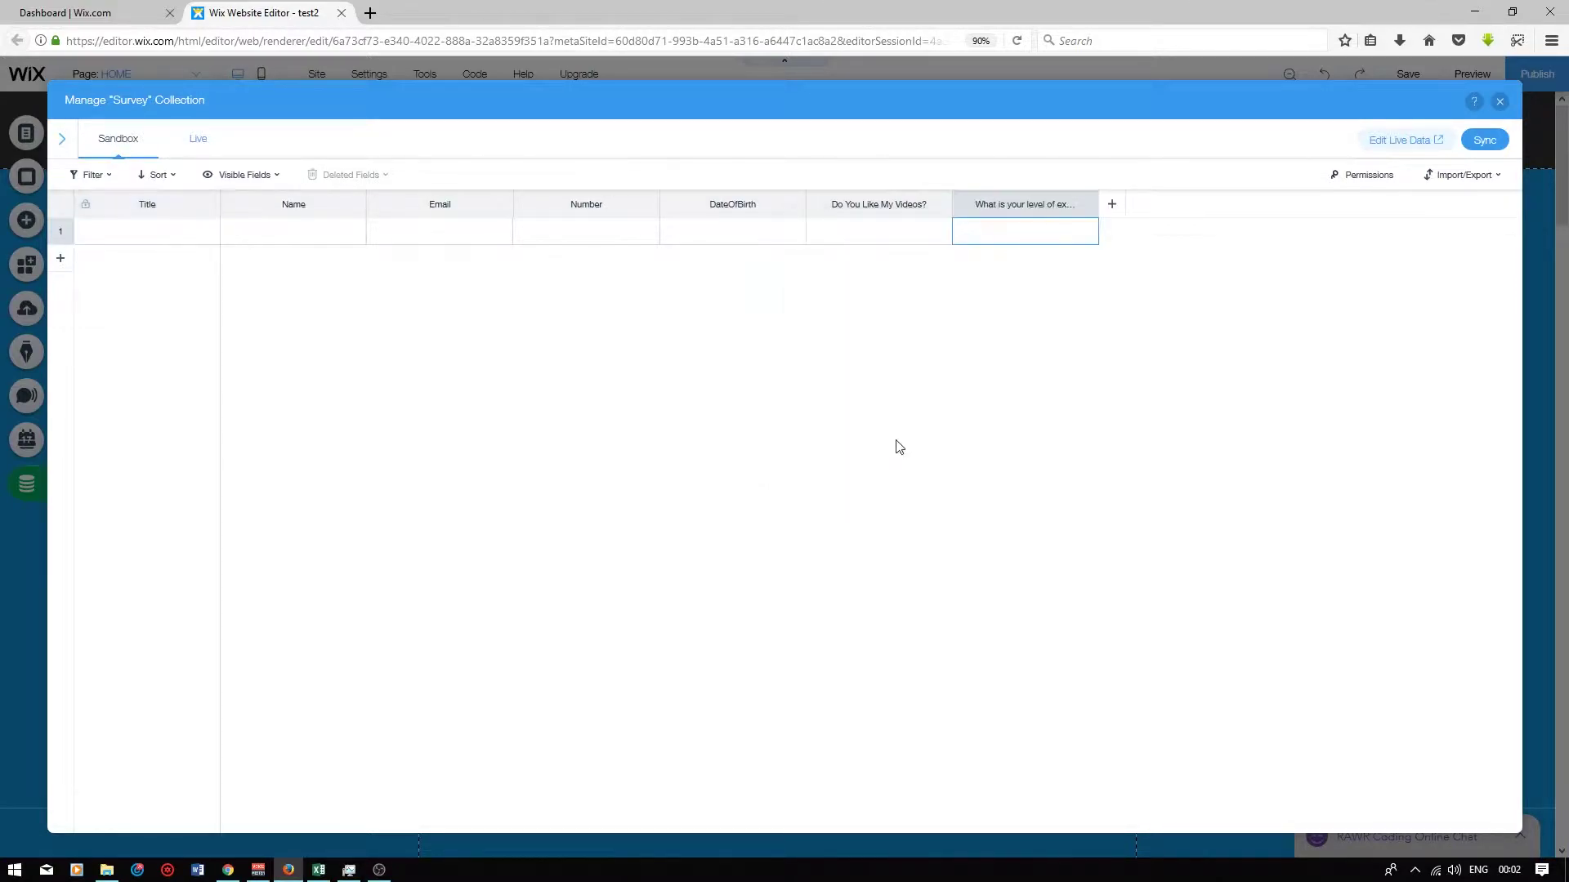
Step: Add a Number field for how many days per week tutorials are watched
click(1116, 209)
text(week to you watch tutorials)
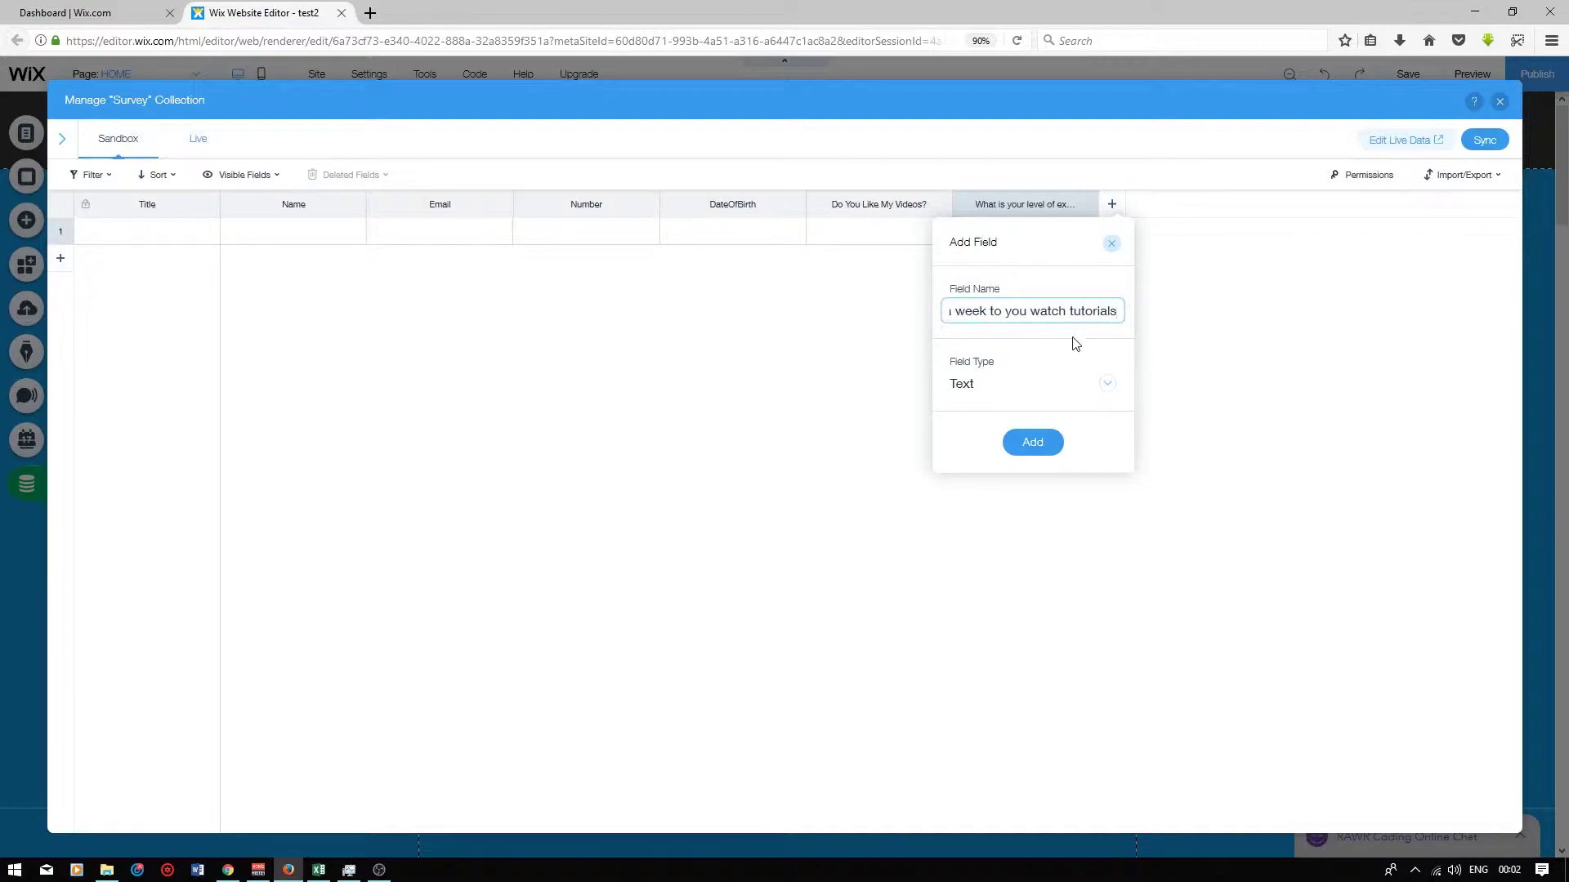
click(1108, 386)
click(1002, 417)
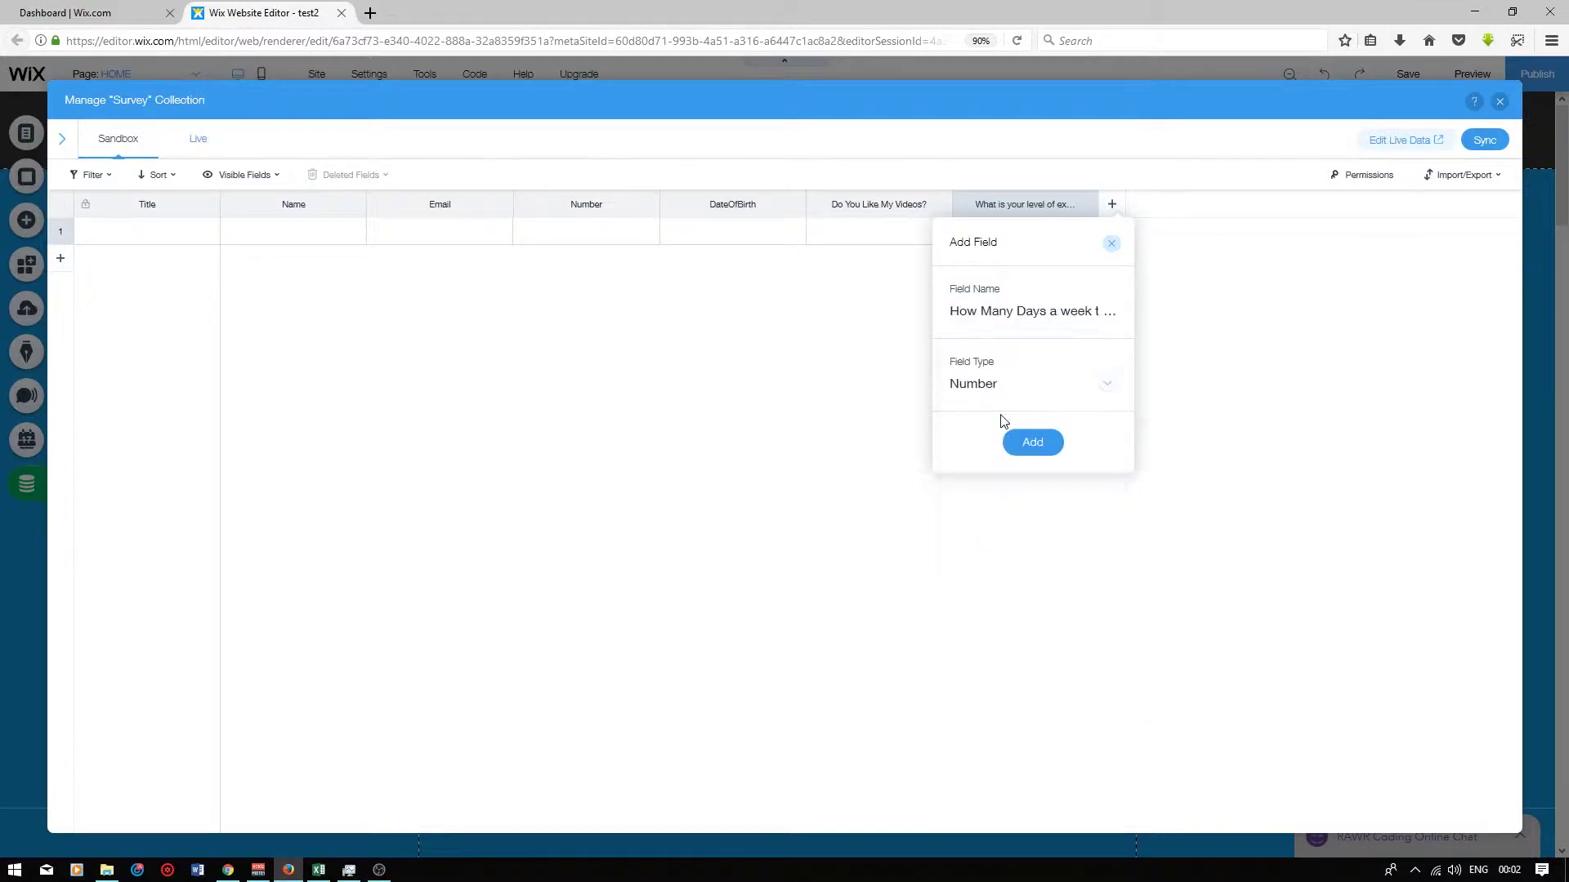
click(1039, 443)
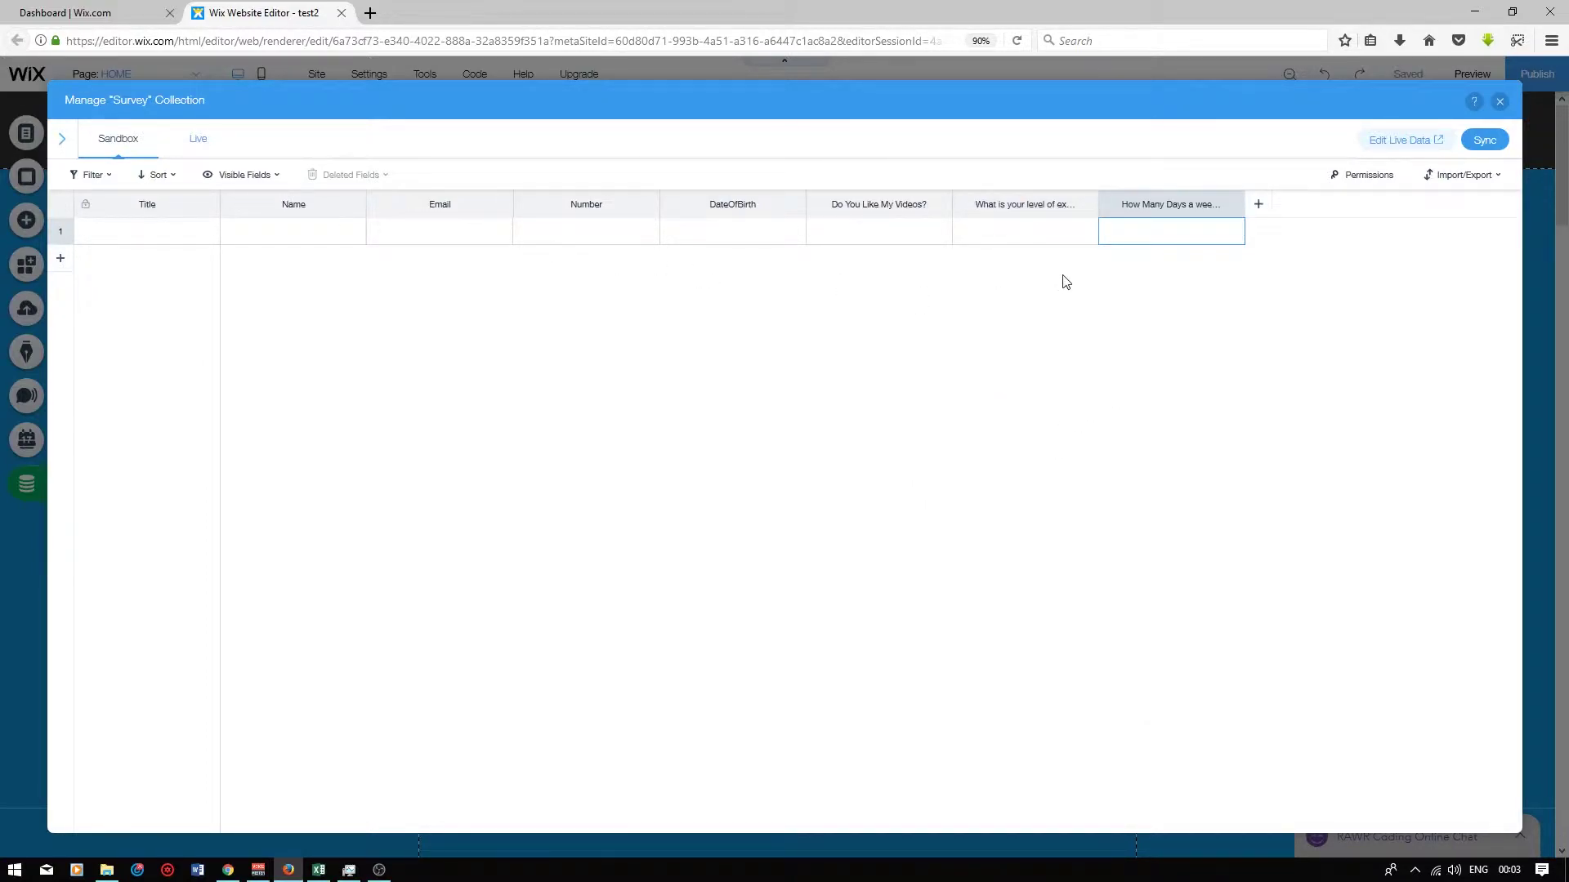
Step: Sync the Survey collection with 'Copy all items' from Sandbox to Live
click(1497, 142)
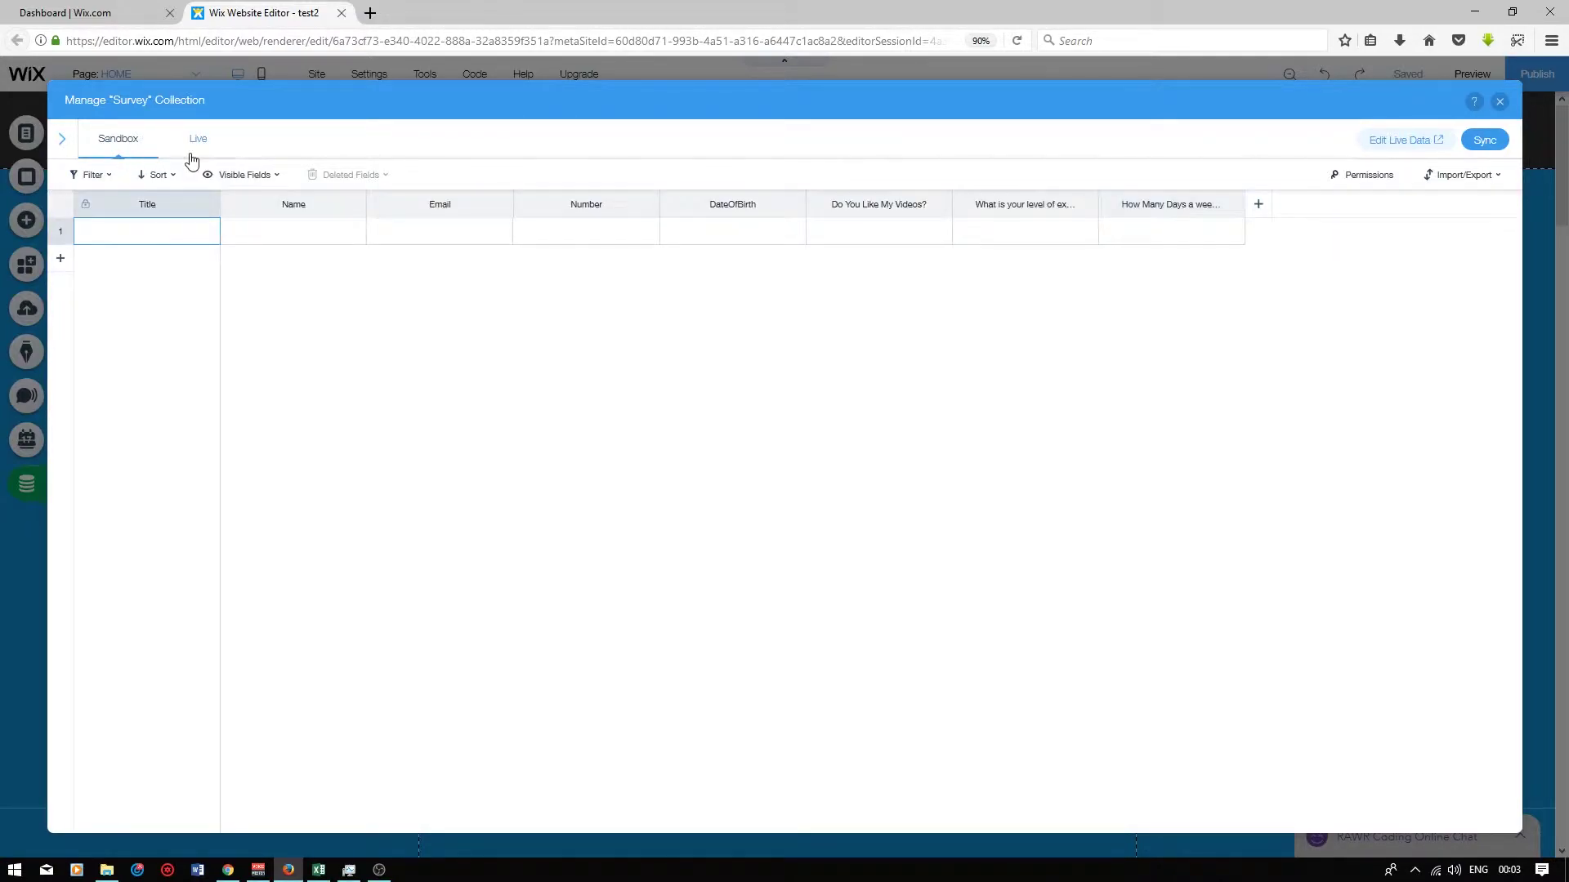
click(196, 141)
click(1484, 141)
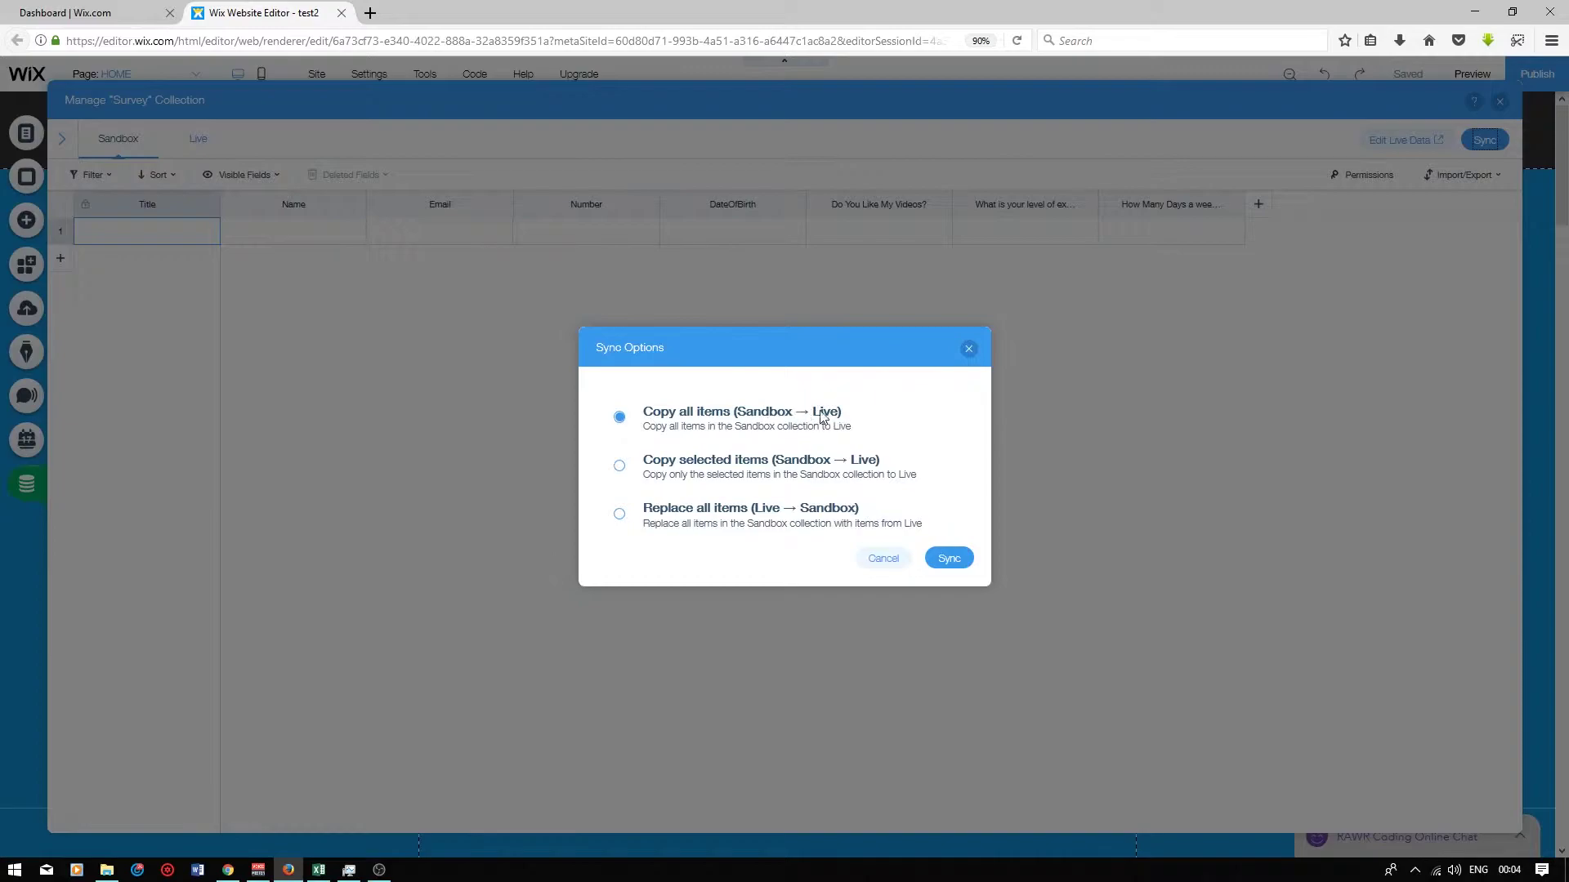
click(947, 559)
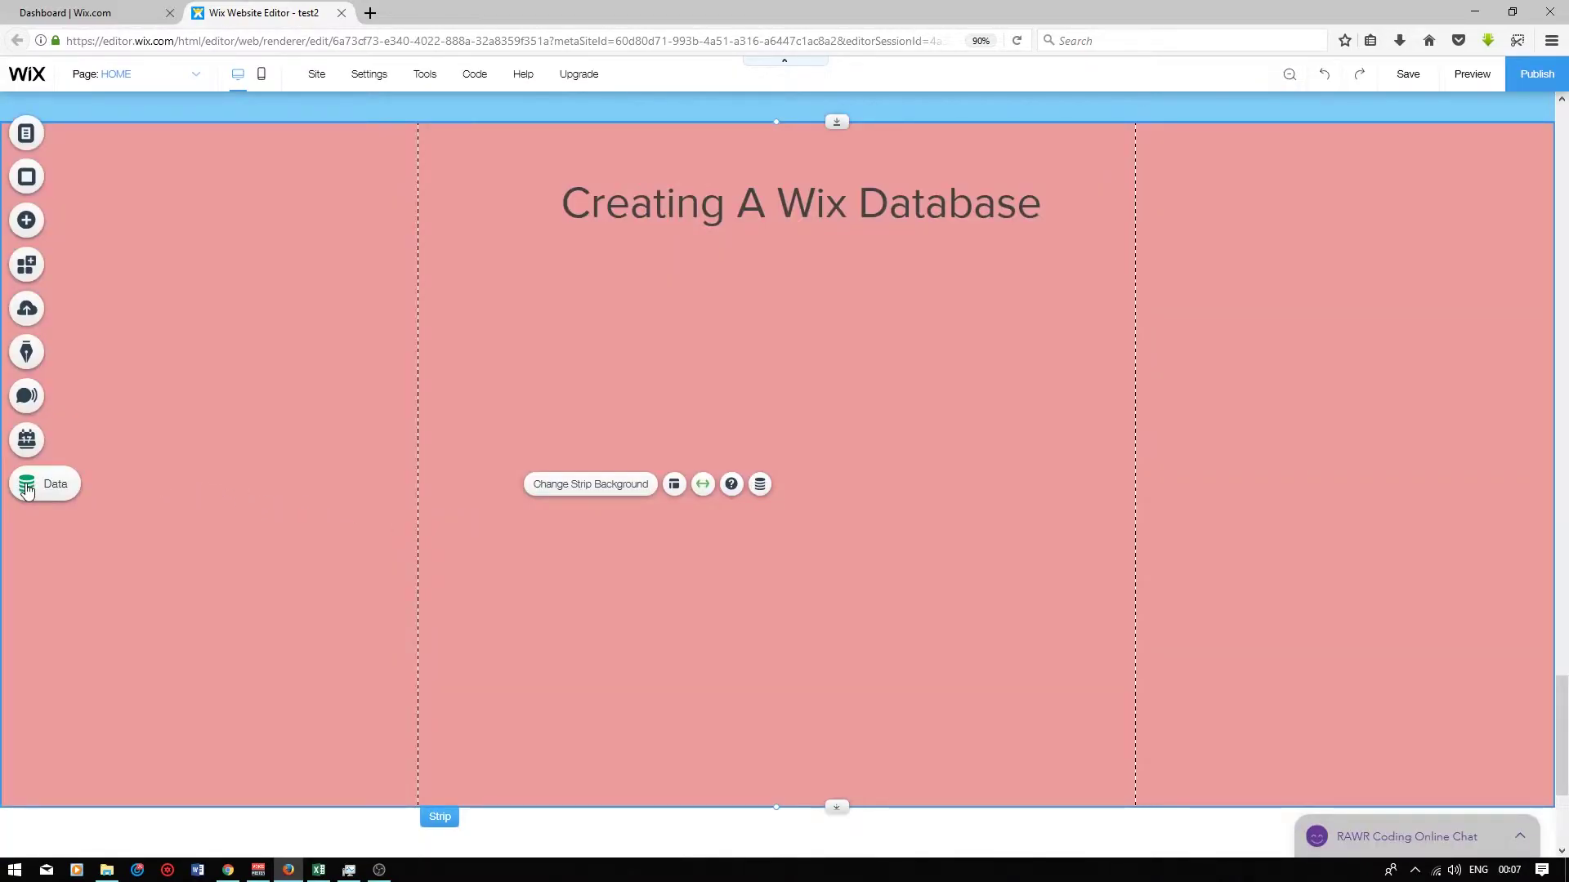
Step: Add a Form Dataset to the page from the data elements
click(27, 488)
click(105, 166)
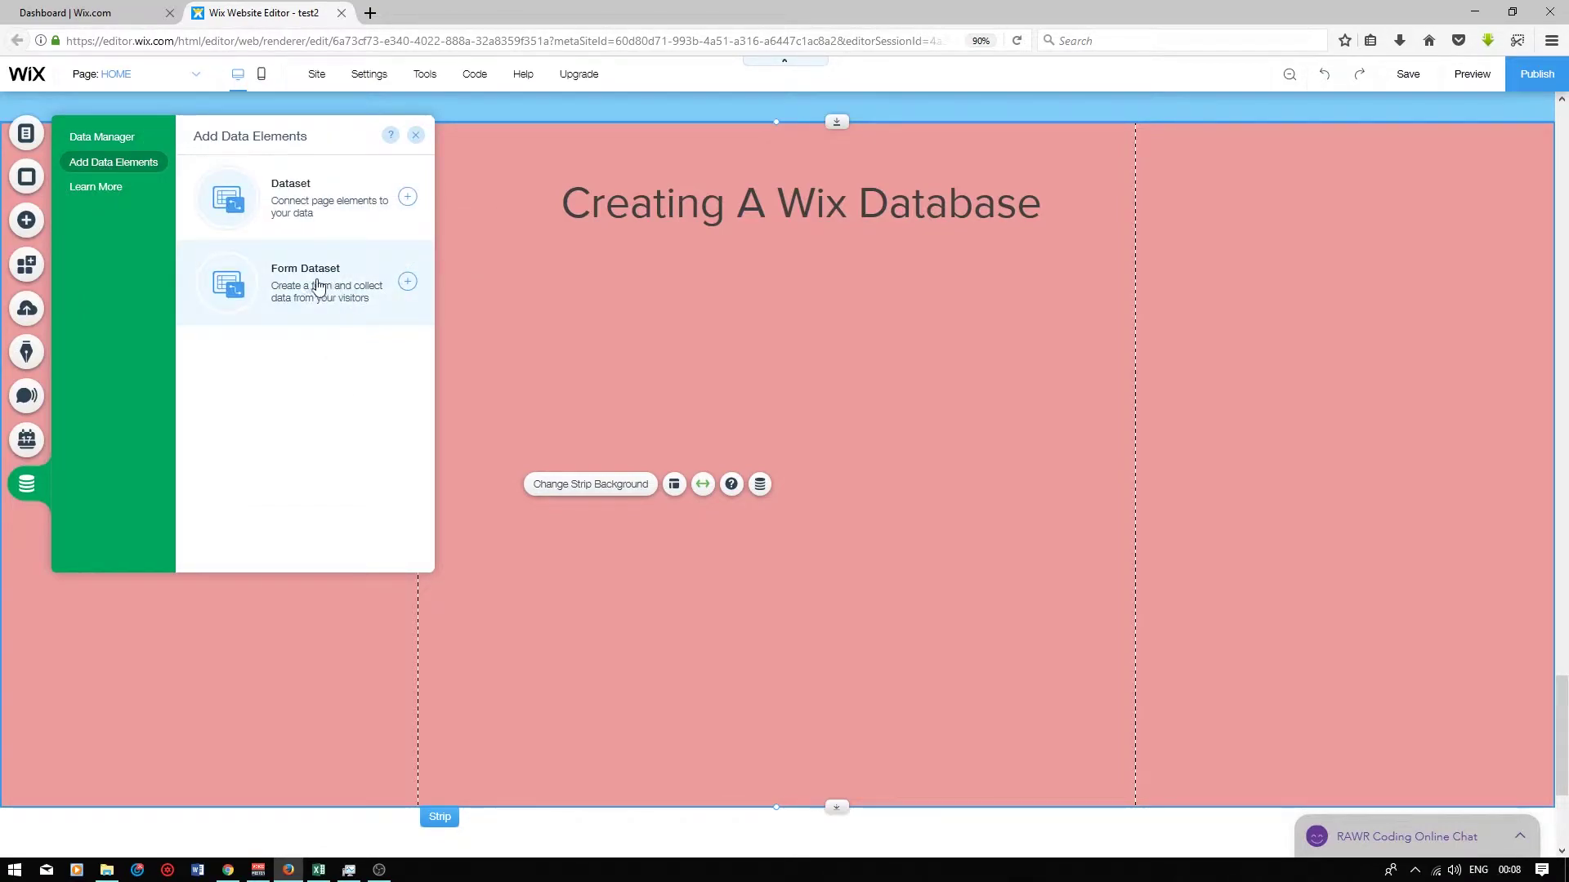
click(407, 284)
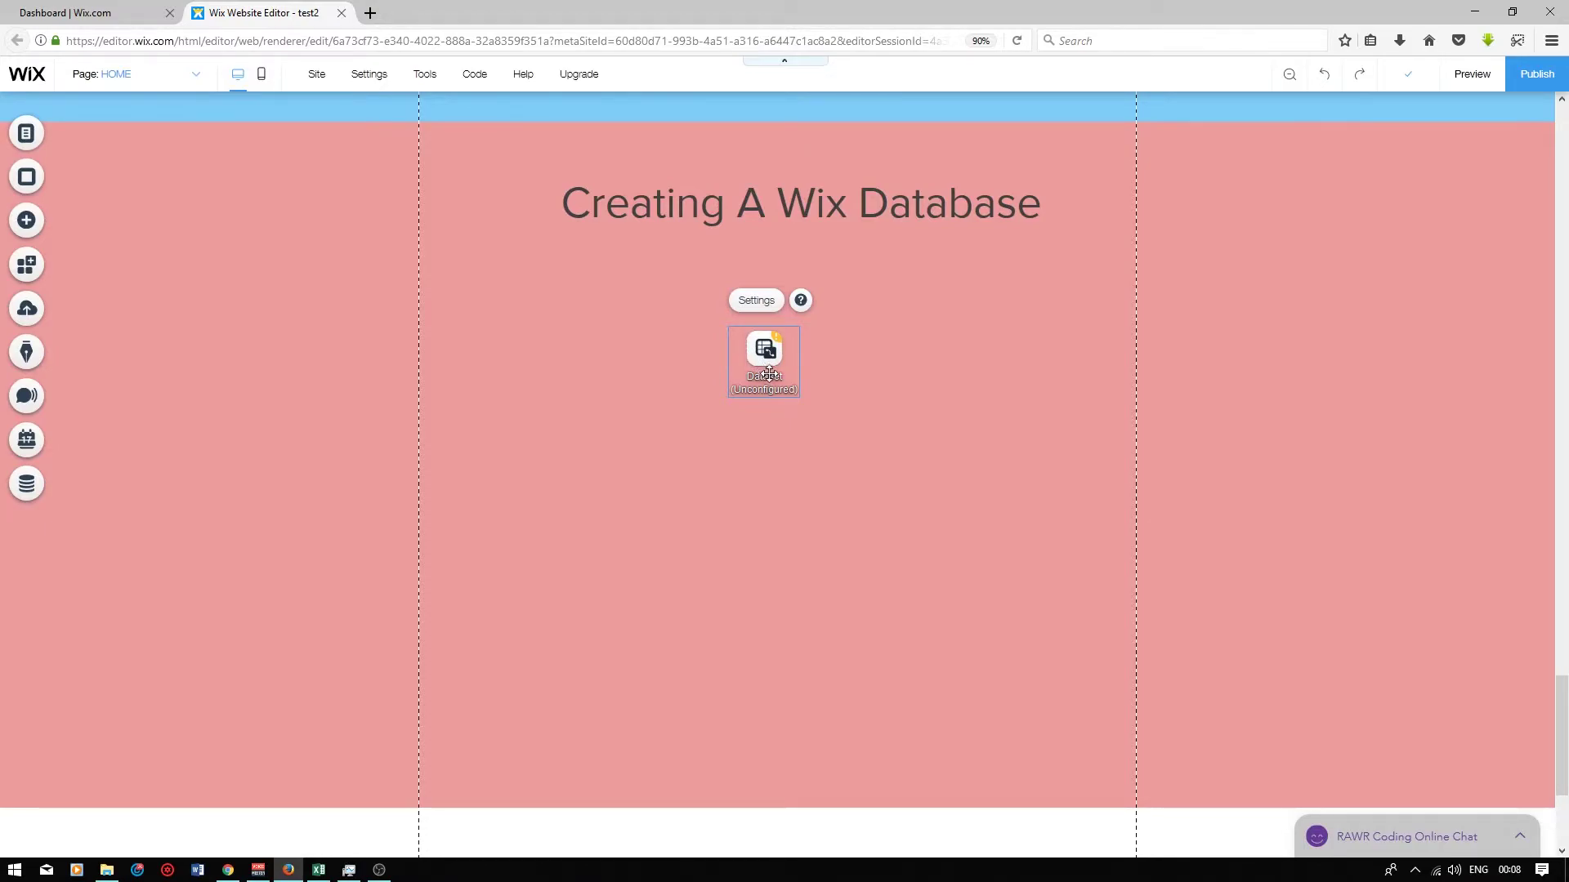
Step: Connect the dataset to the Survey collection and move it just under the title
click(868, 365)
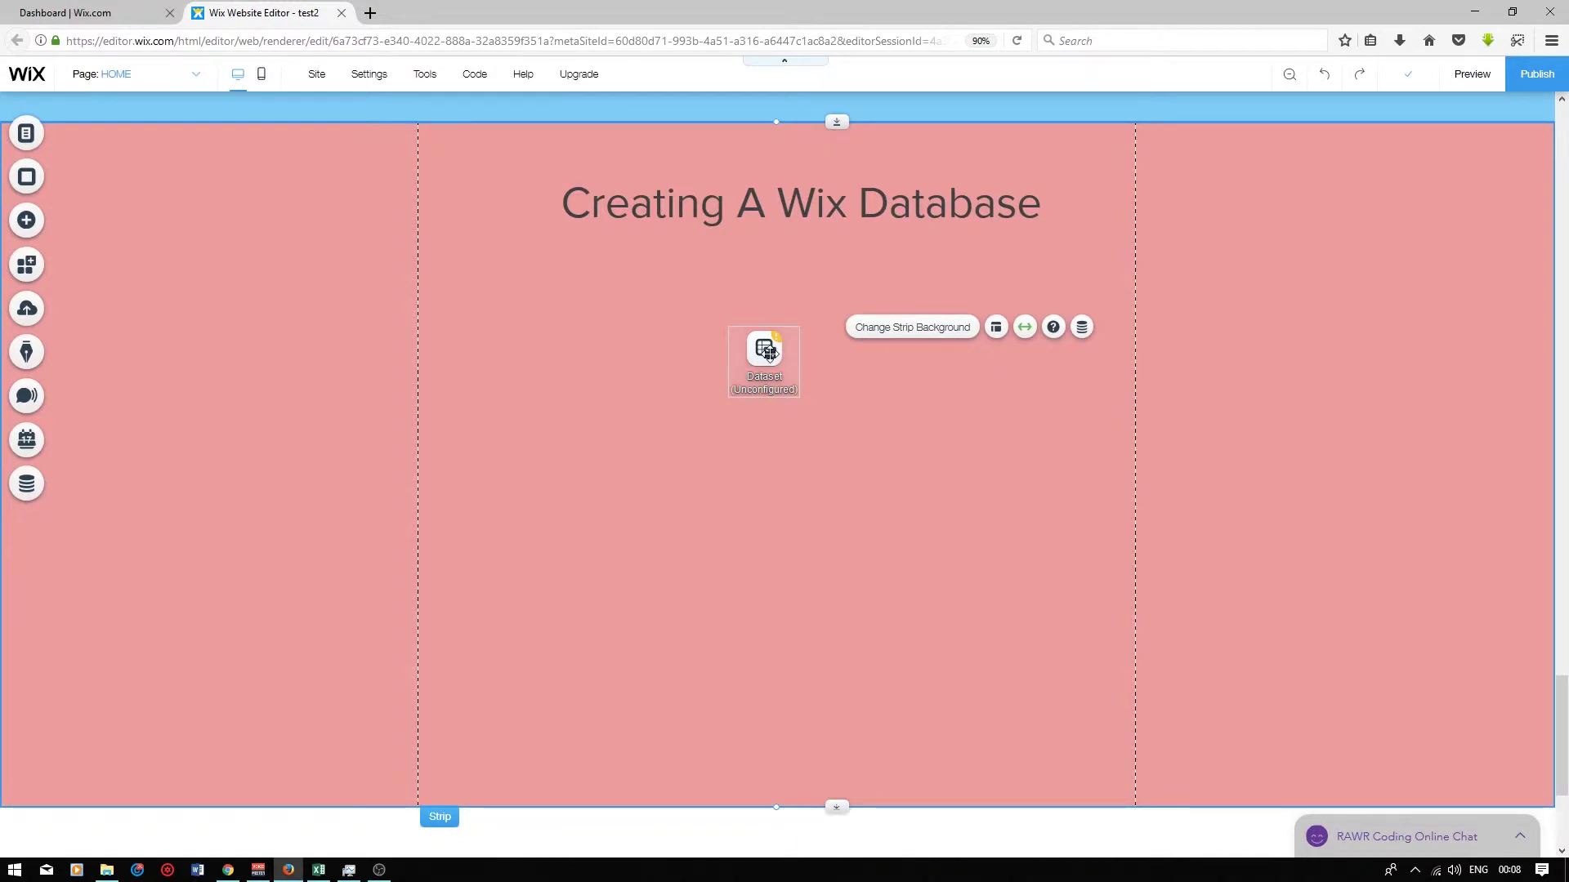
click(769, 351)
click(752, 303)
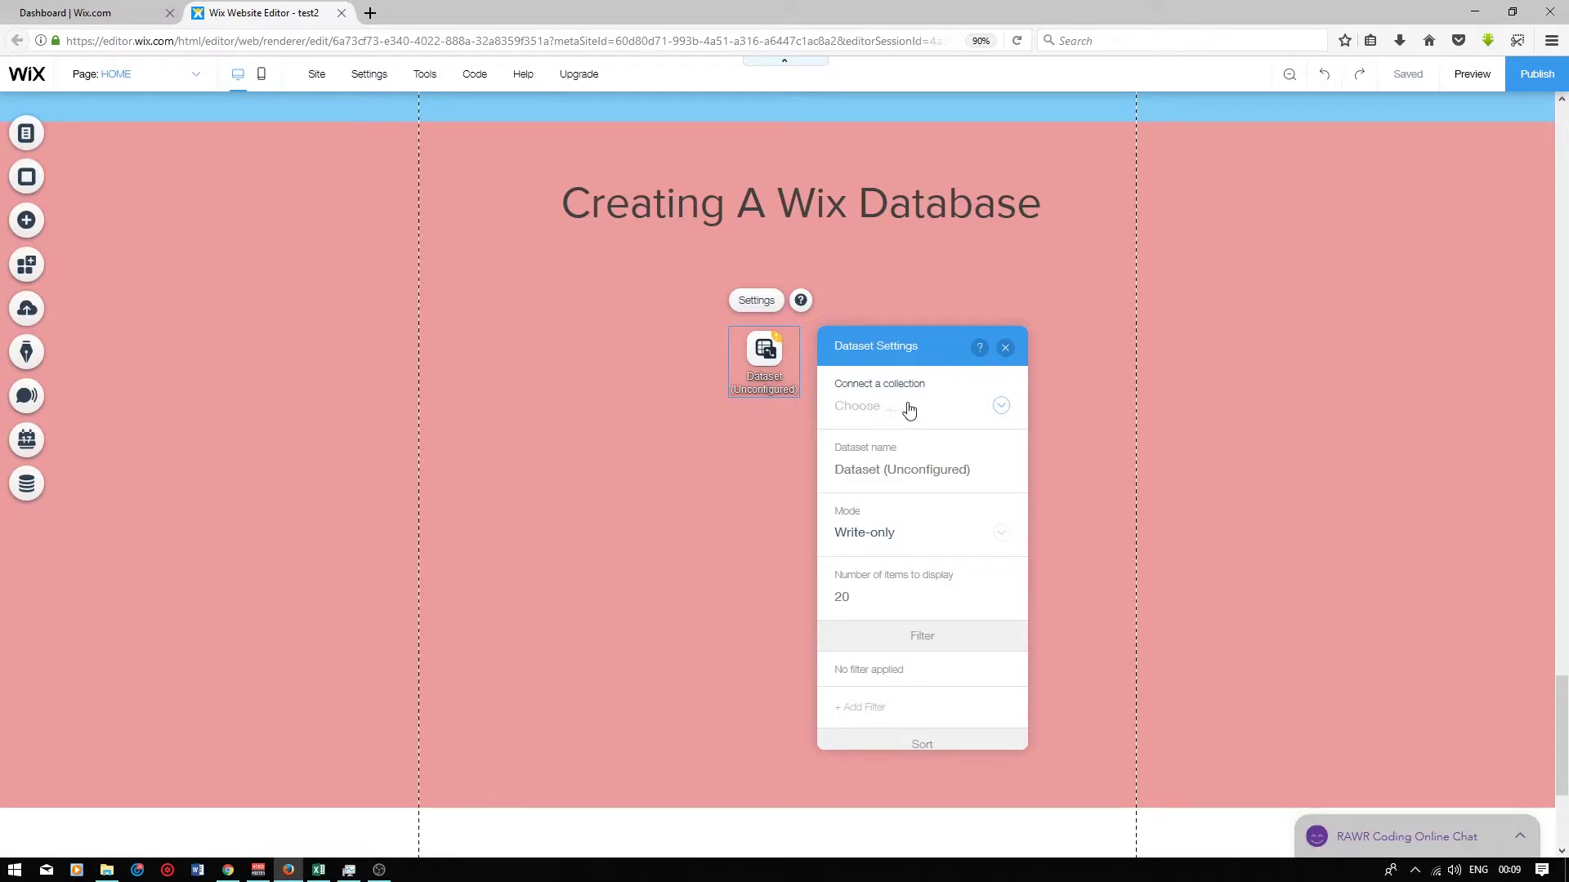
click(992, 409)
click(894, 417)
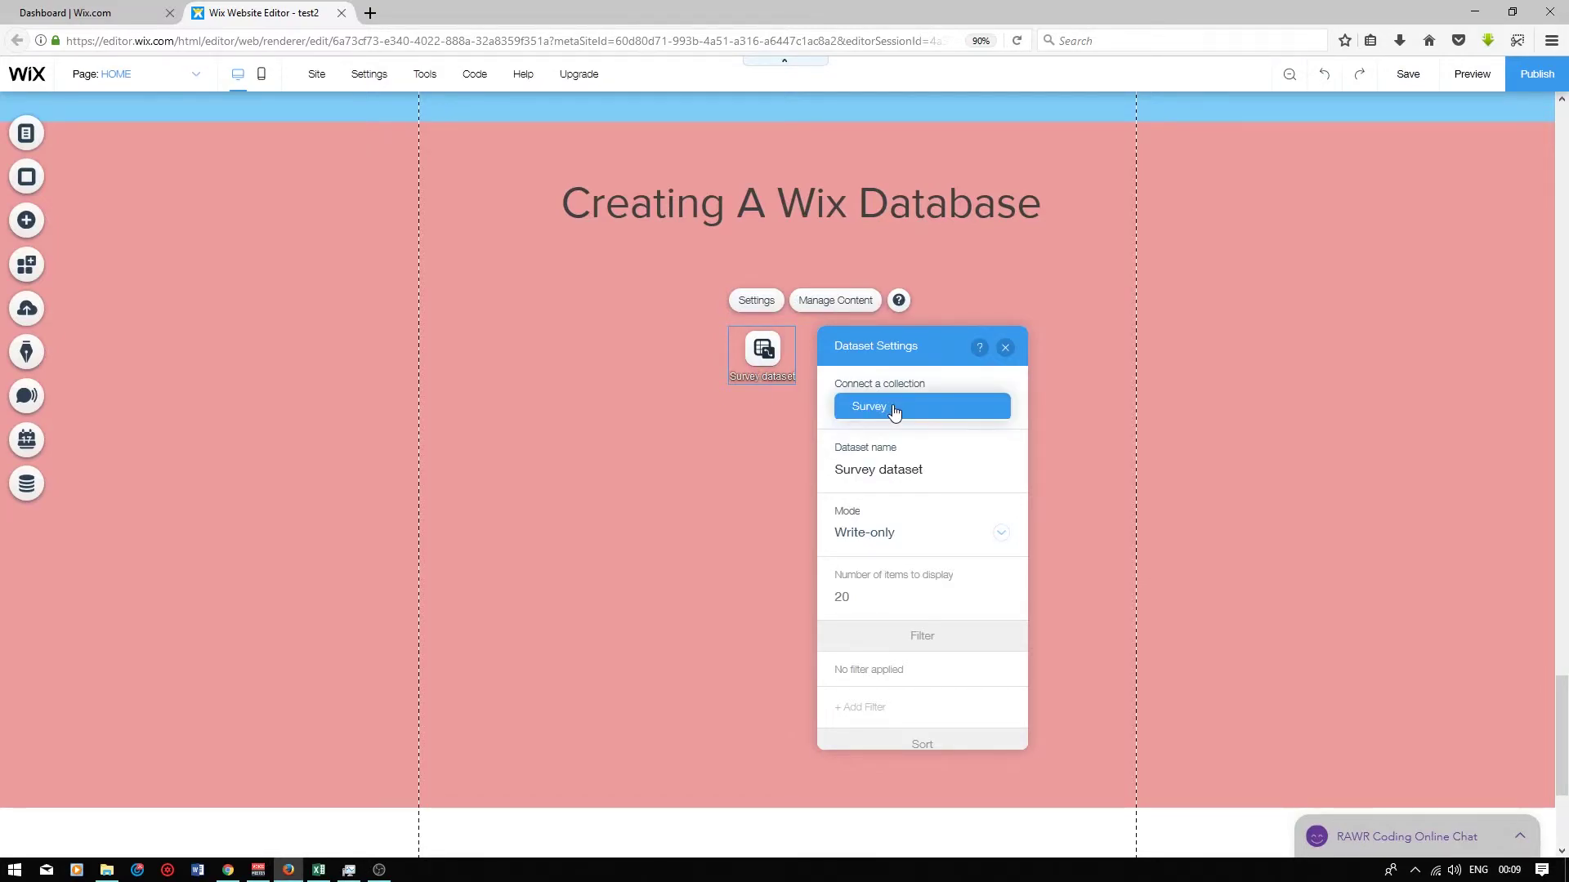
scroll(889, 433, down, 2)
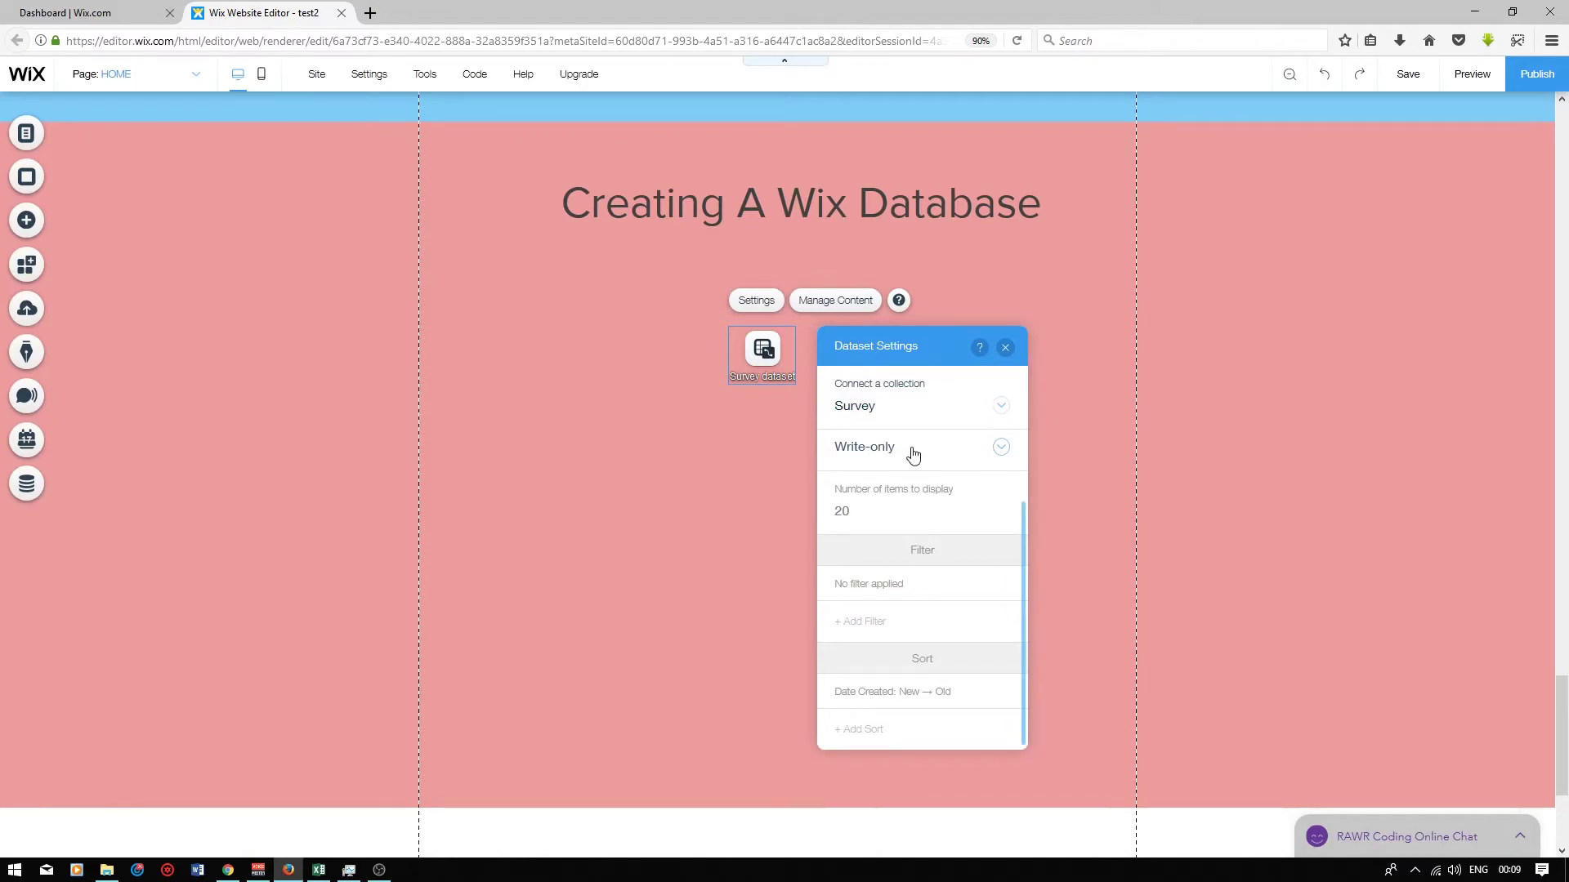
drag(780, 360, 787, 292)
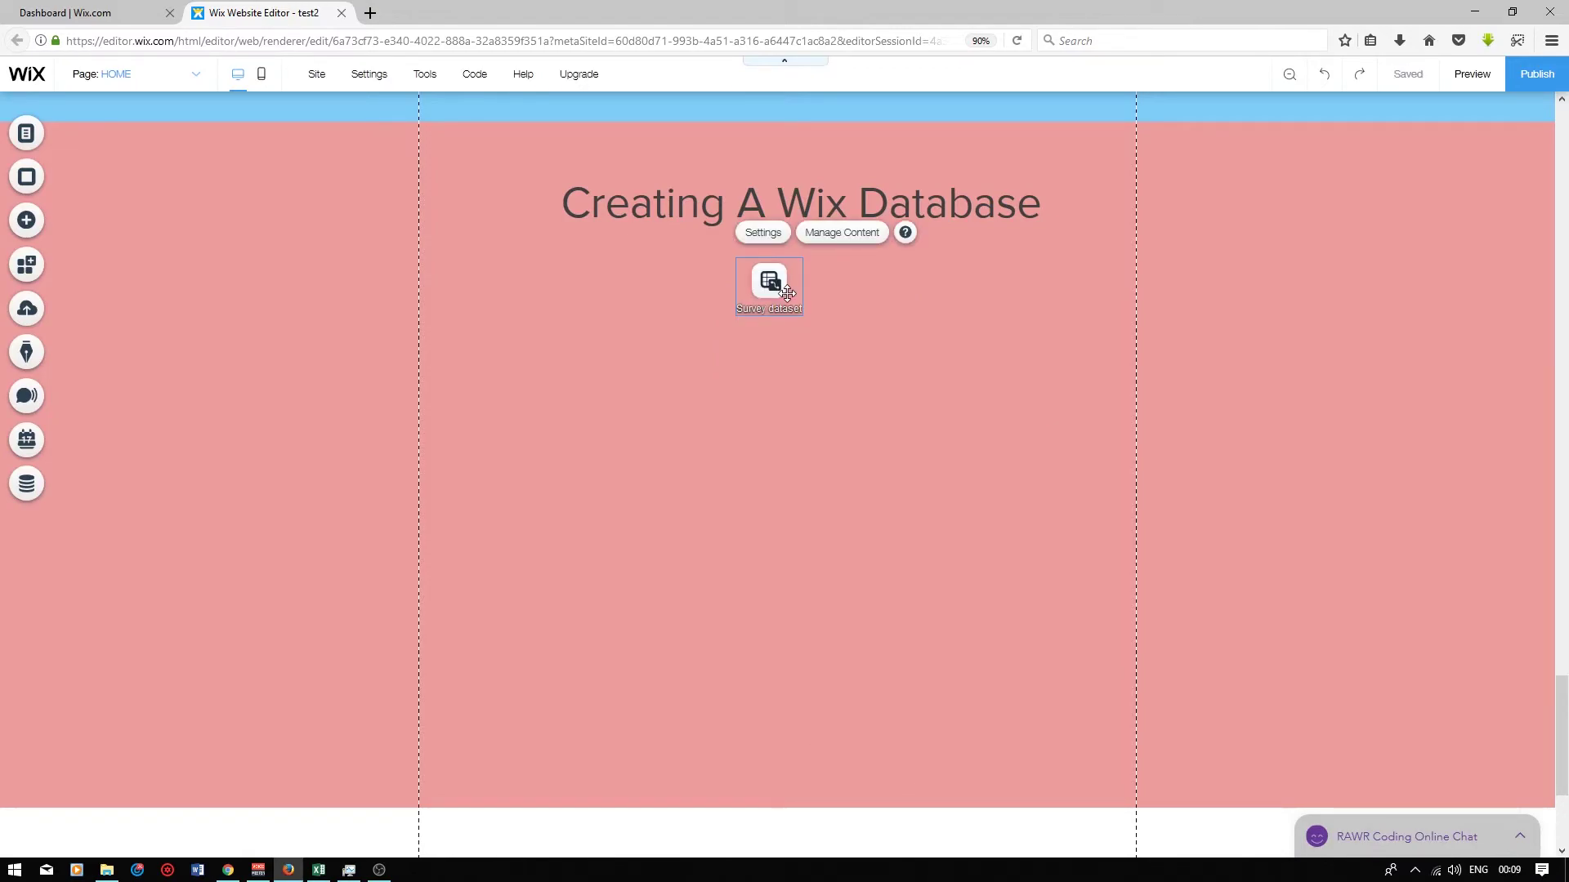